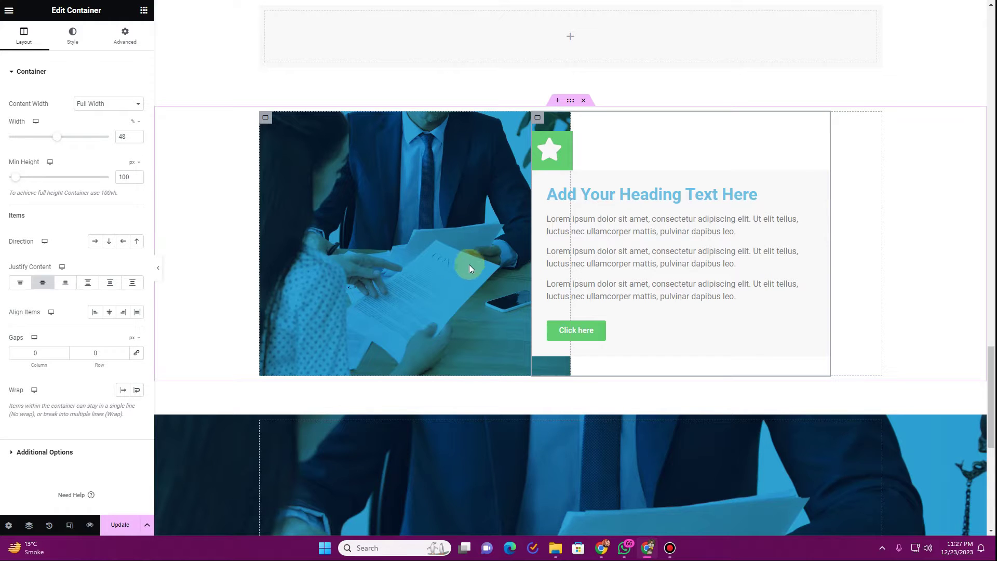
# - Examine the finished image-and-text section with the overlapping content box, along with the surrounding container layouts and the contract banner
pyautogui.scroll(-4, 463, 289)
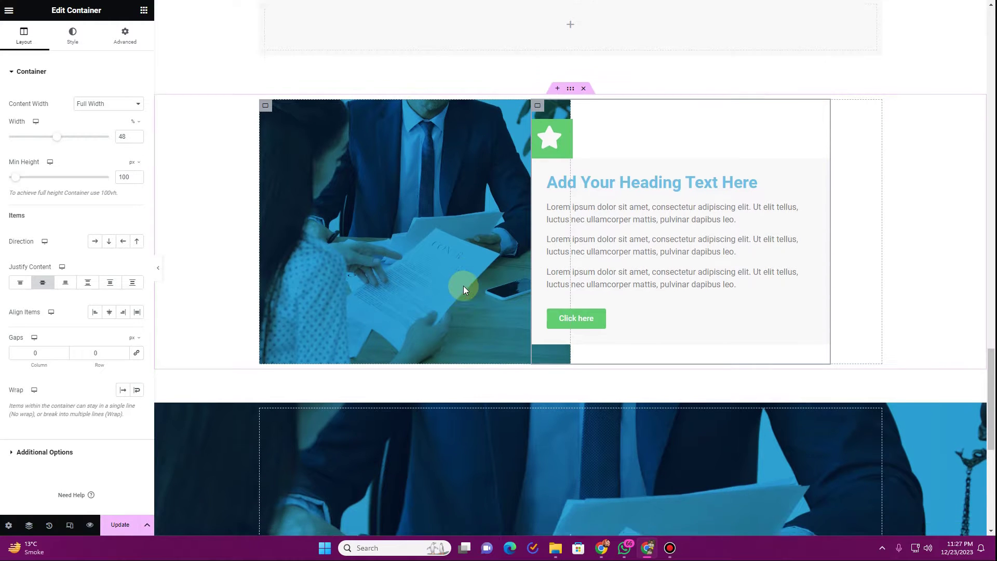
pyautogui.scroll(4, 462, 286)
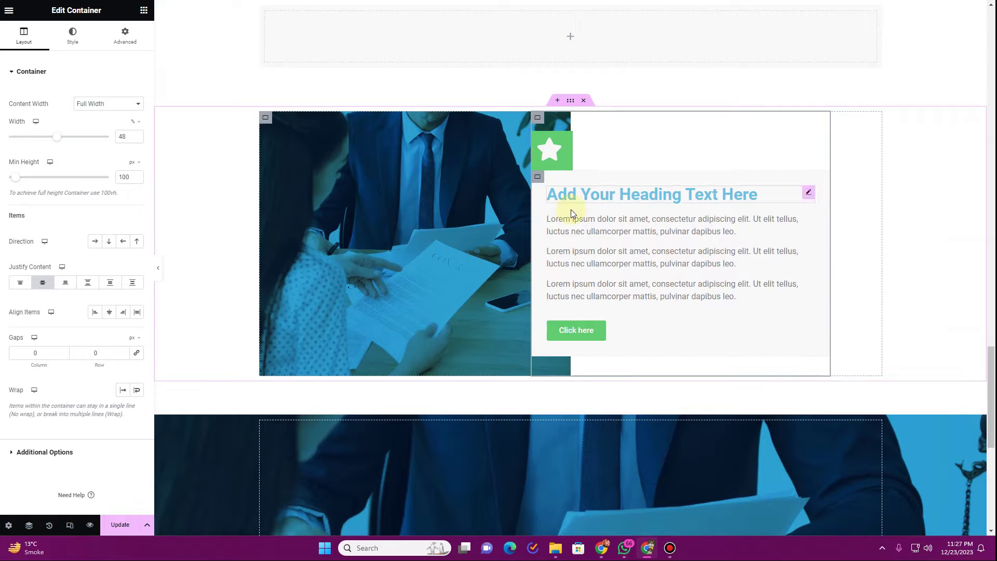
pyautogui.scroll(-5, 571, 212)
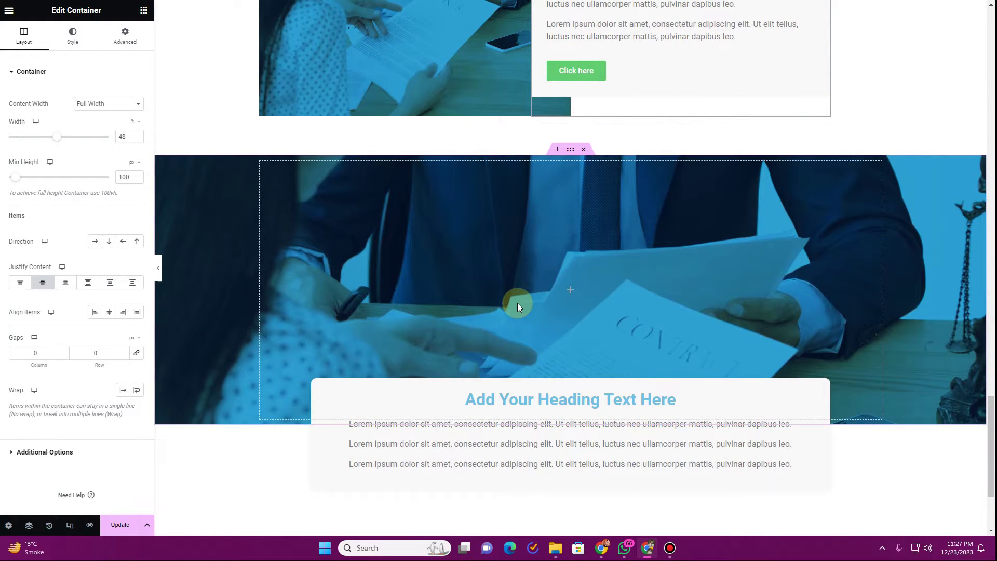
pyautogui.scroll(4, 517, 305)
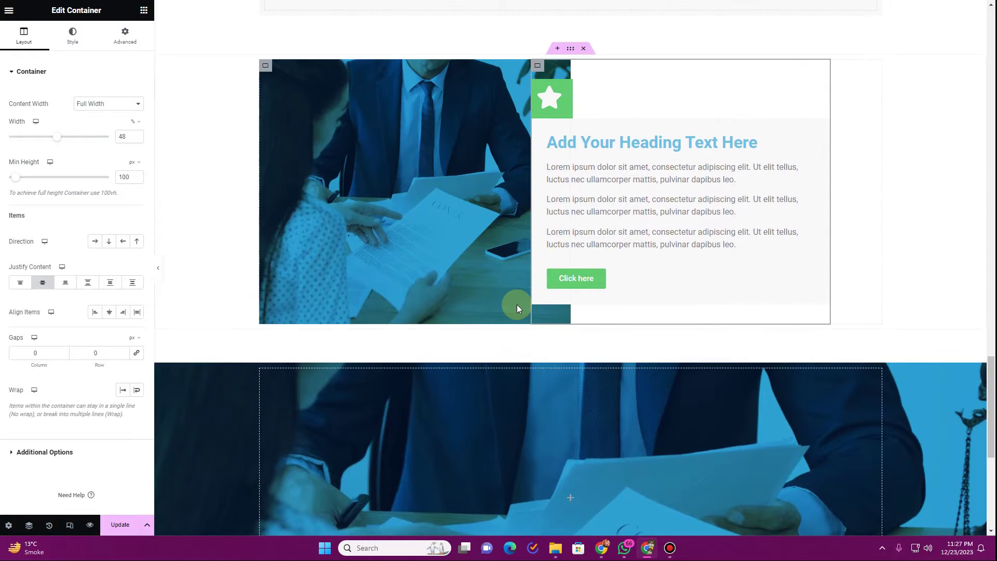
pyautogui.scroll(3, 516, 304)
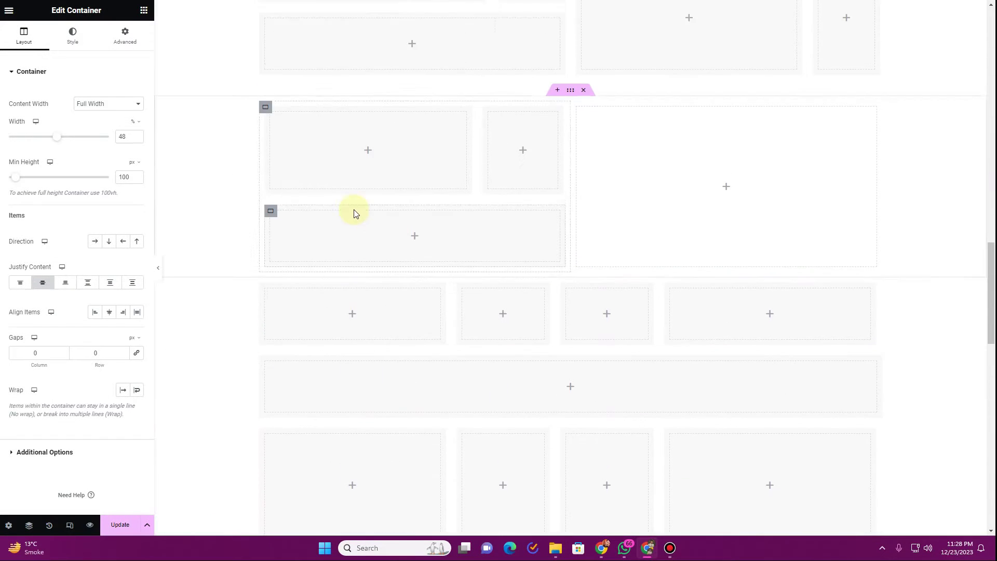
pyautogui.scroll(-12, 355, 213)
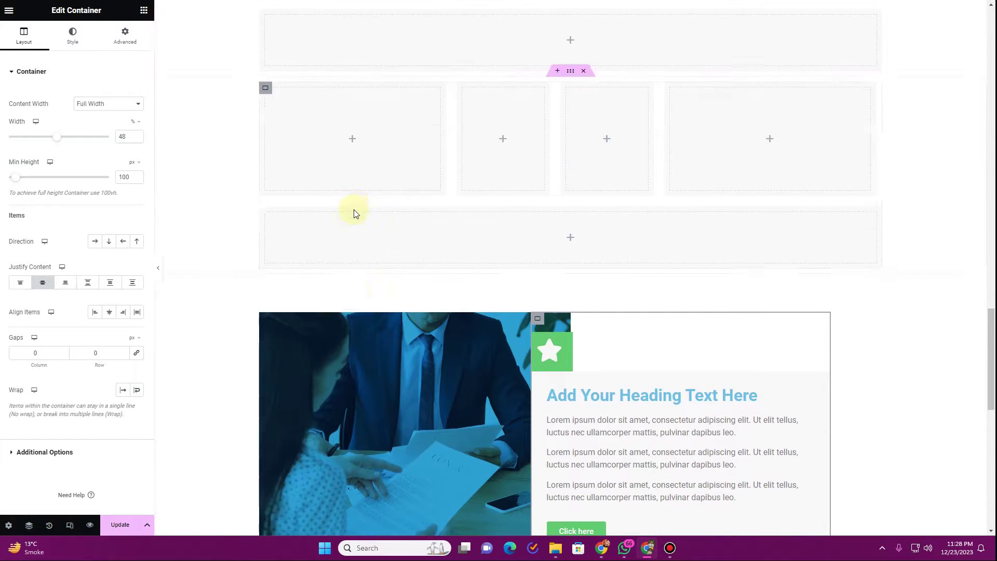
pyautogui.scroll(5, 354, 212)
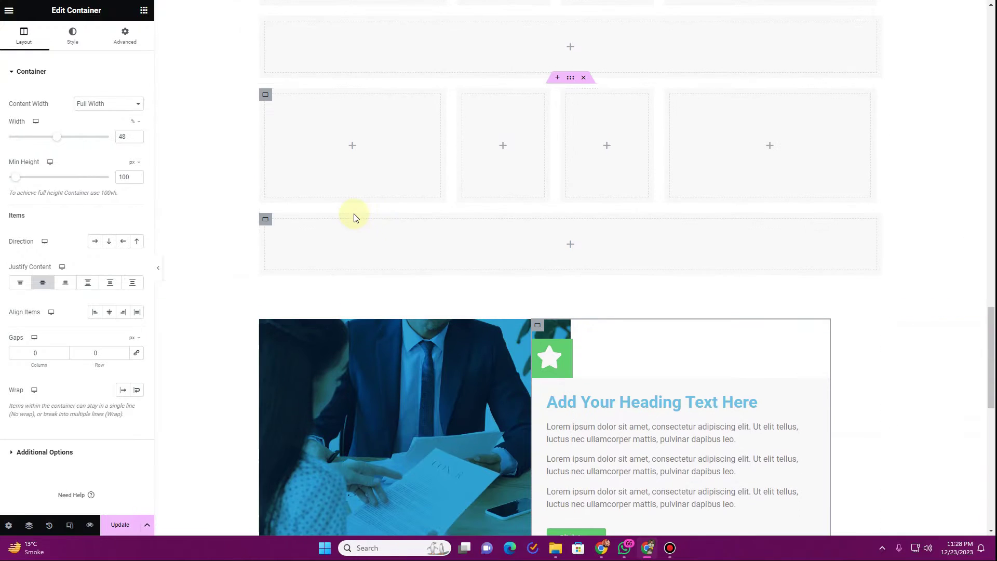
pyautogui.scroll(-2, 353, 214)
pyautogui.scroll(-3, 354, 214)
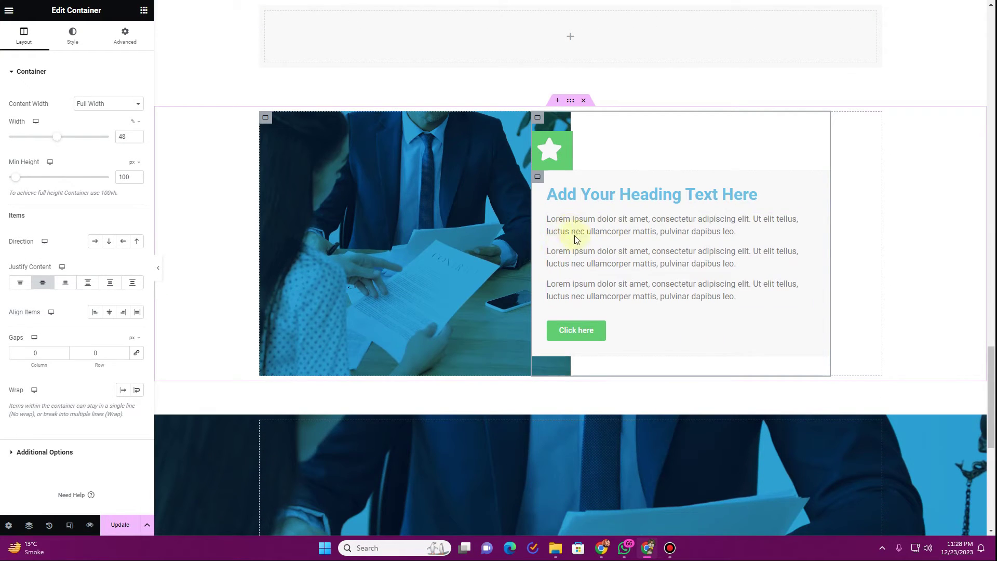
pyautogui.scroll(-2, 572, 148)
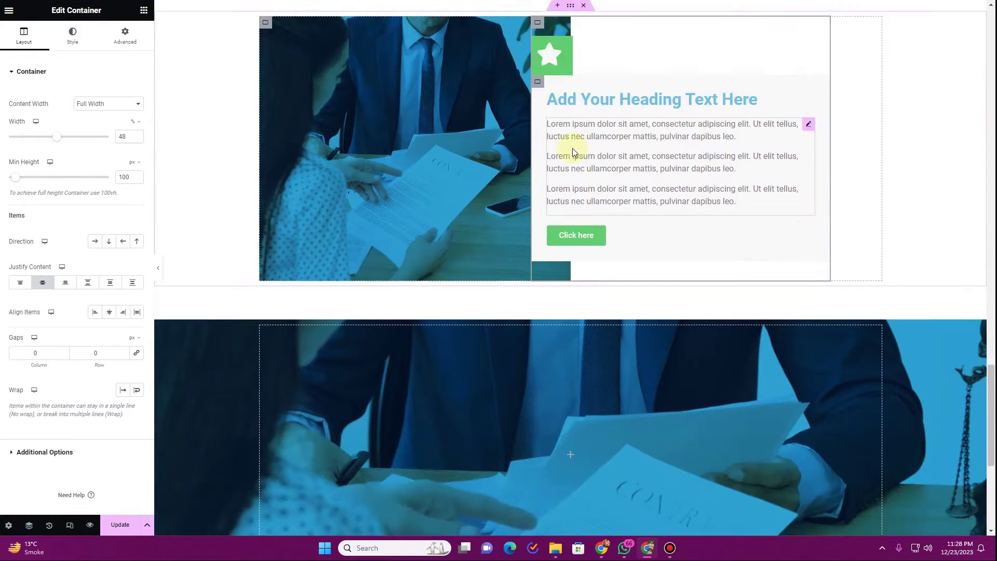
pyautogui.scroll(-2, 572, 148)
# - Insert a new container with two equal columns between the image-and-text section and the contract banner
pyautogui.click(144, 10)
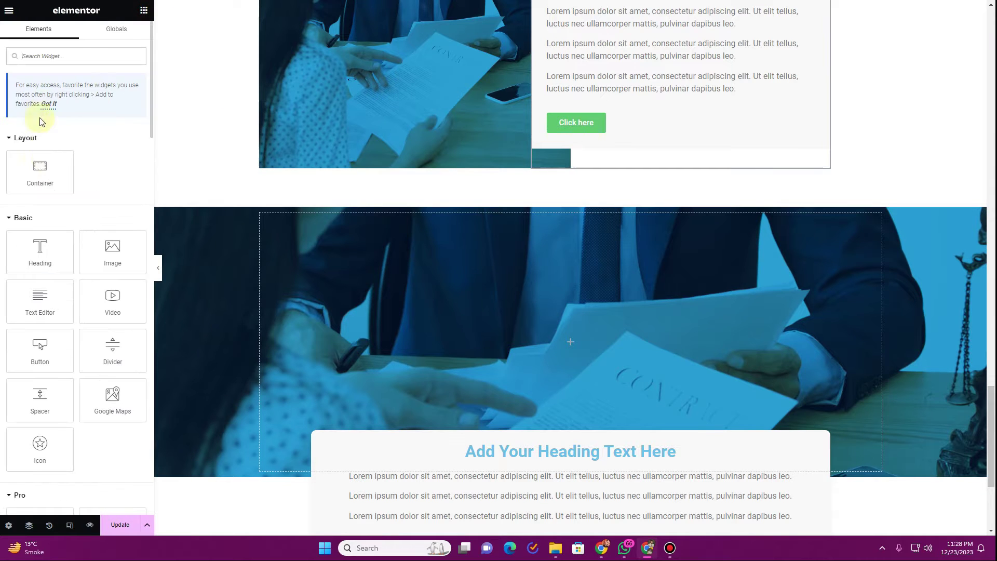
pyautogui.moveTo(42, 181); pyautogui.dragTo(553, 96)
pyautogui.scroll(3, 615, 98)
pyautogui.scroll(-1, 557, 301)
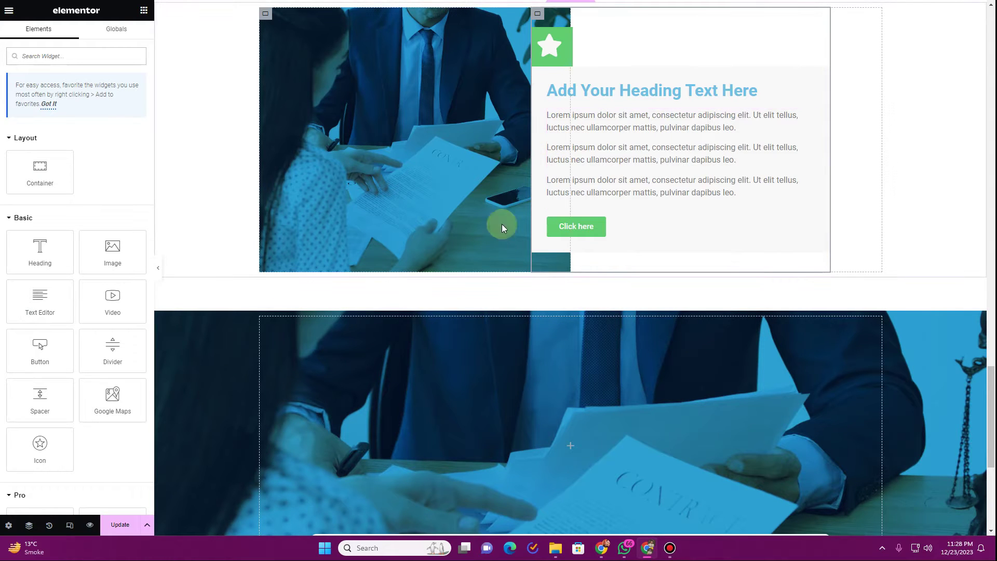
pyautogui.click(558, 310)
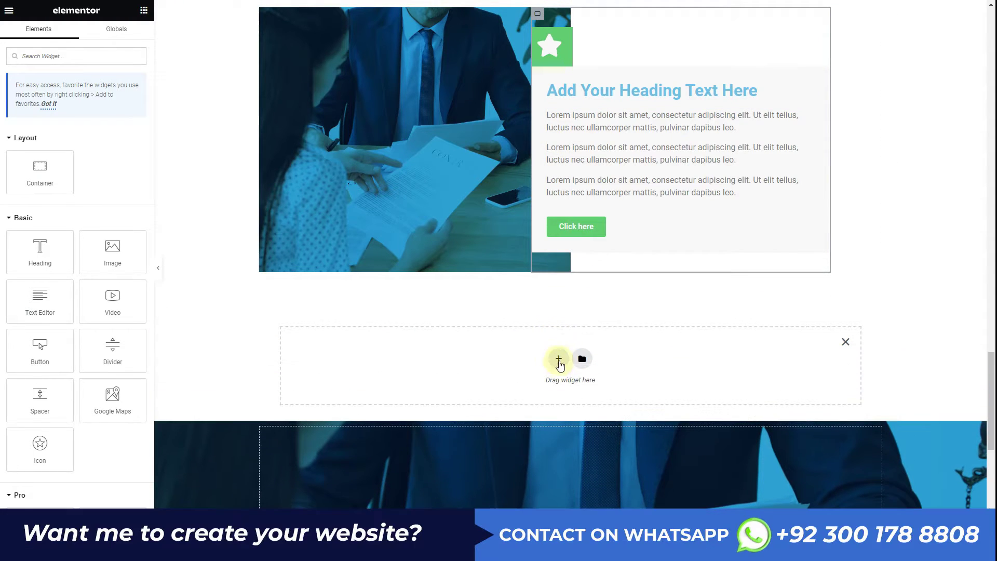
pyautogui.click(558, 364)
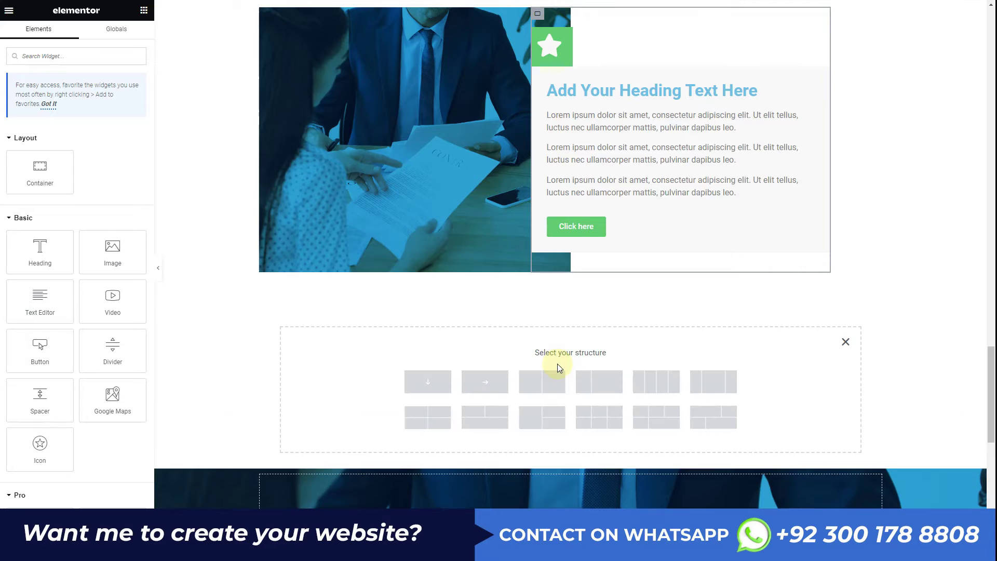
pyautogui.click(540, 384)
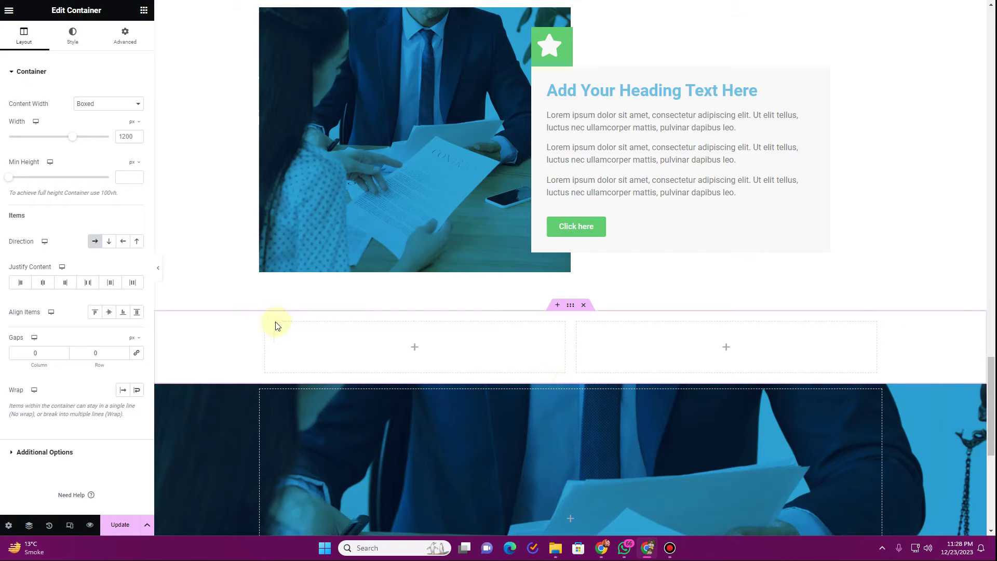
# - Give the new section's left column a classic background using the purple petals on black image from the media library
pyautogui.click(266, 325)
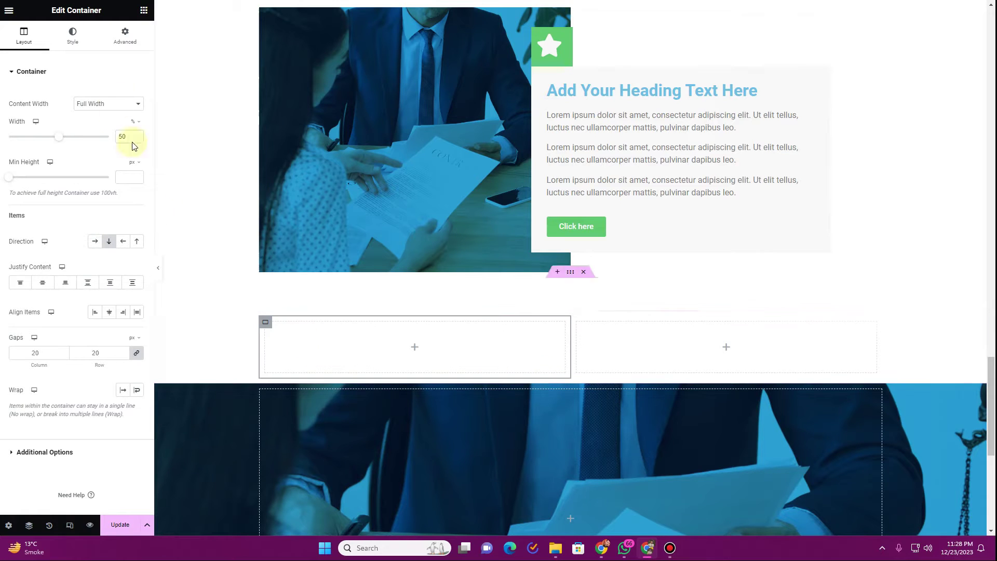
pyautogui.click(81, 39)
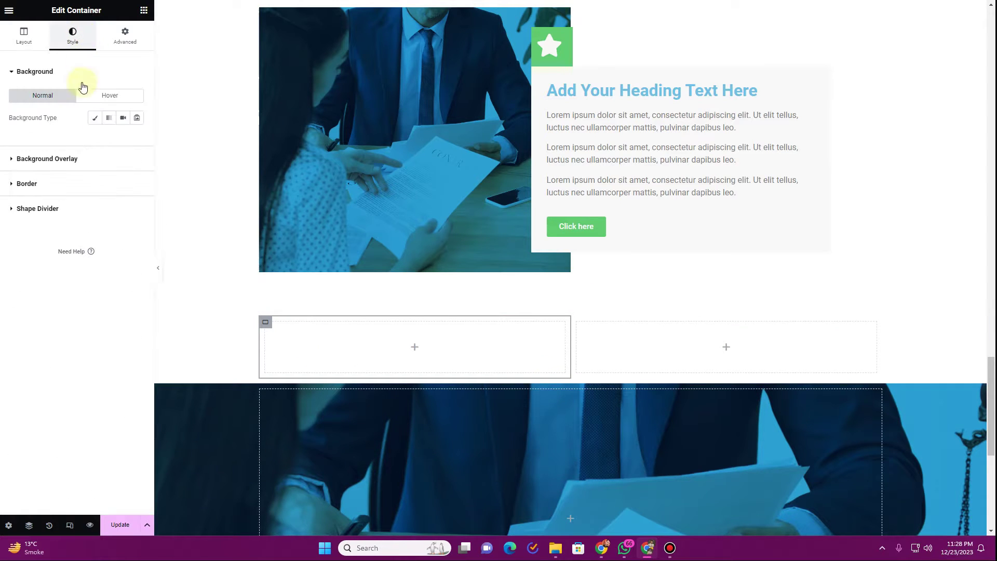
pyautogui.click(100, 119)
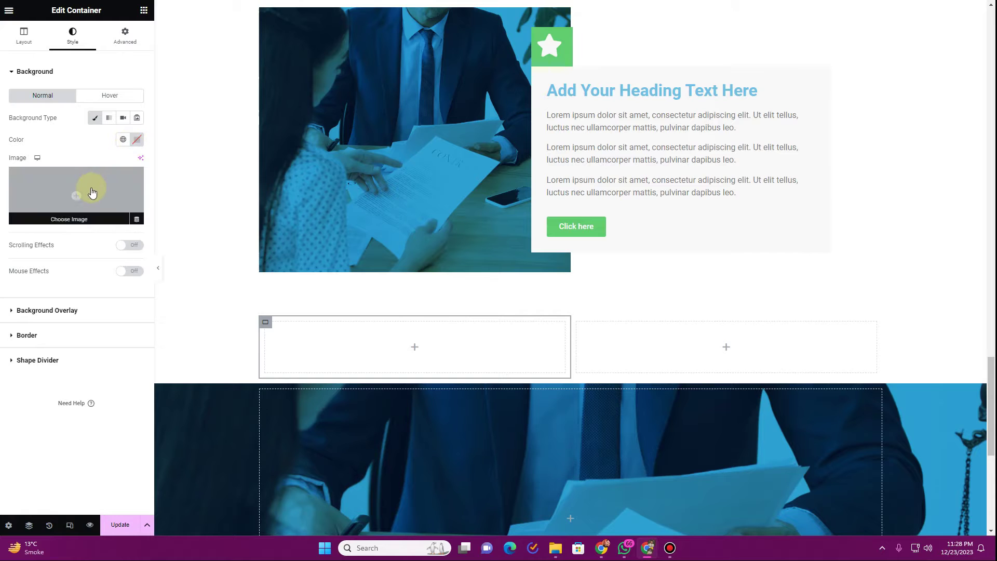
pyautogui.click(92, 193)
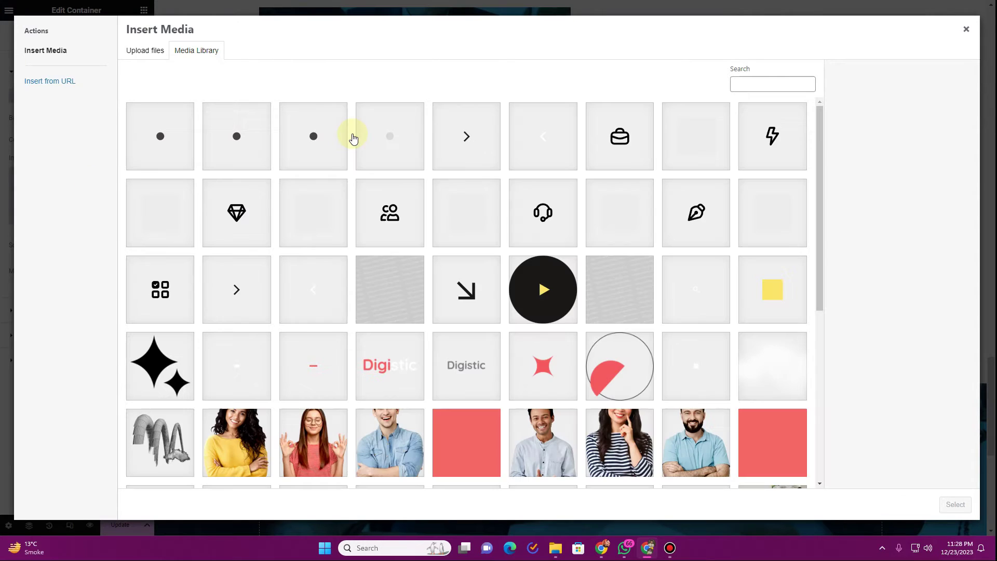
pyautogui.scroll(-6, 354, 141)
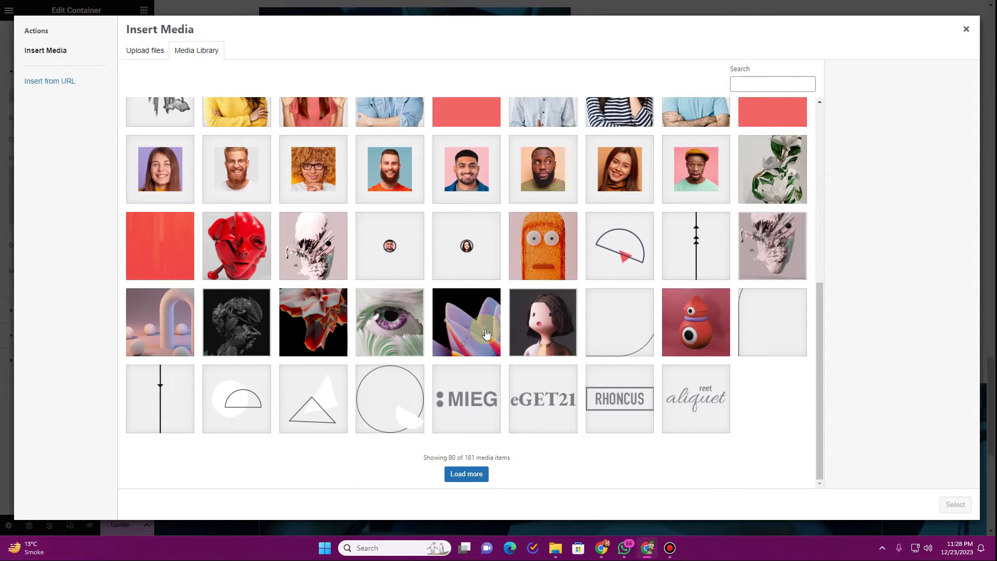
pyautogui.click(465, 332)
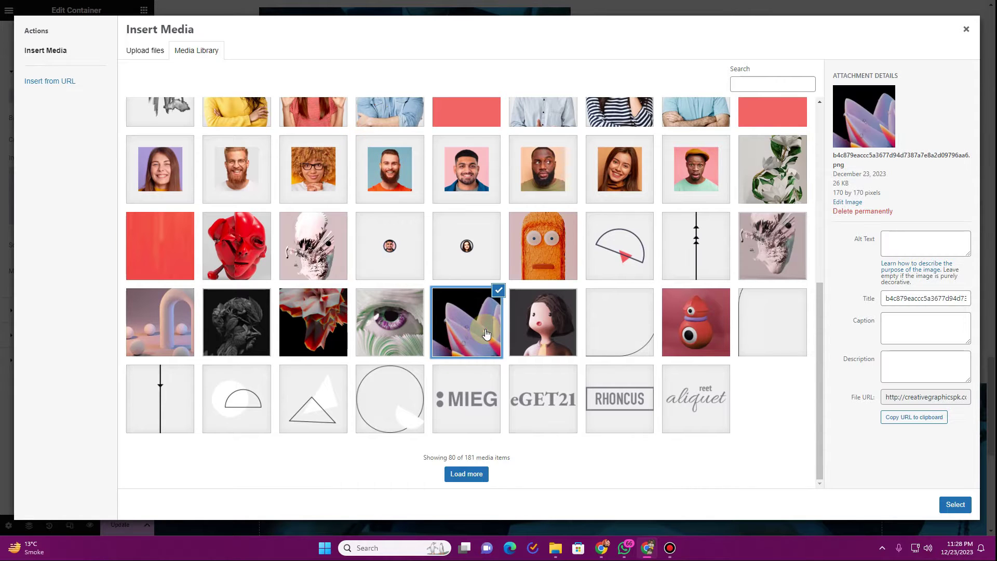
pyautogui.click(956, 505)
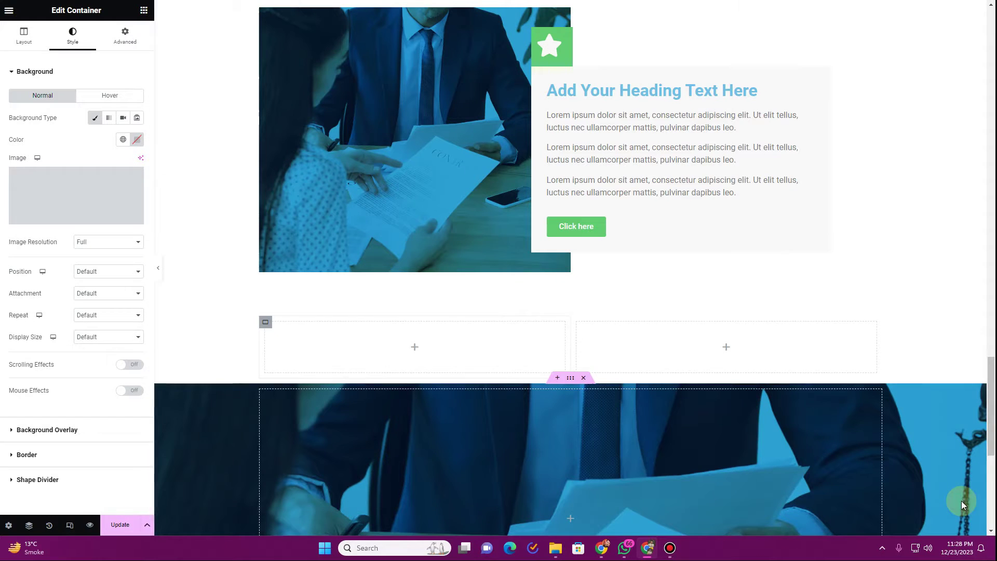
# - Set the left column's background image to Center Center position, No-repeat and Cover display size
pyautogui.click(99, 273)
pyautogui.click(98, 291)
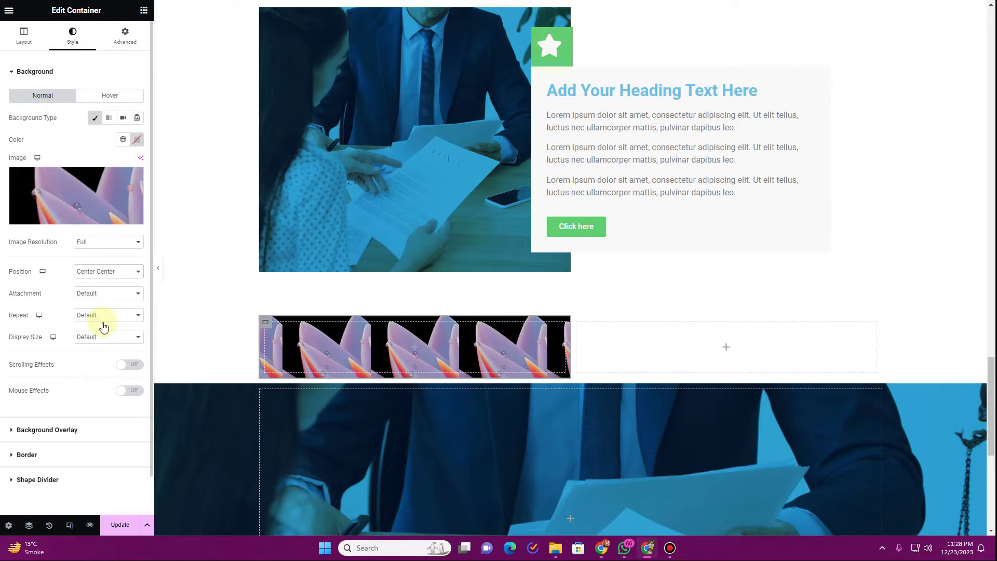
pyautogui.click(102, 315)
pyautogui.click(106, 334)
pyautogui.click(102, 337)
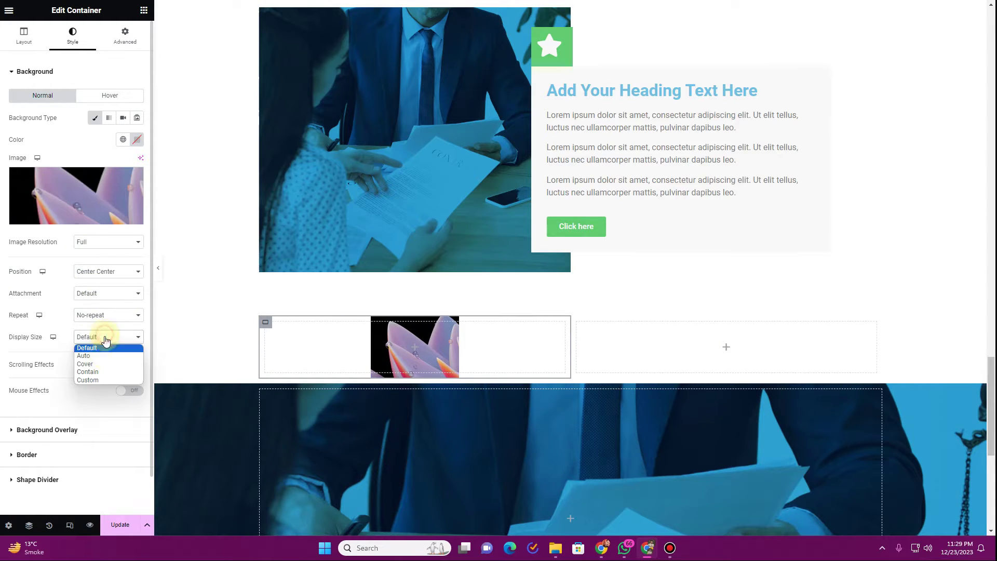
pyautogui.click(102, 363)
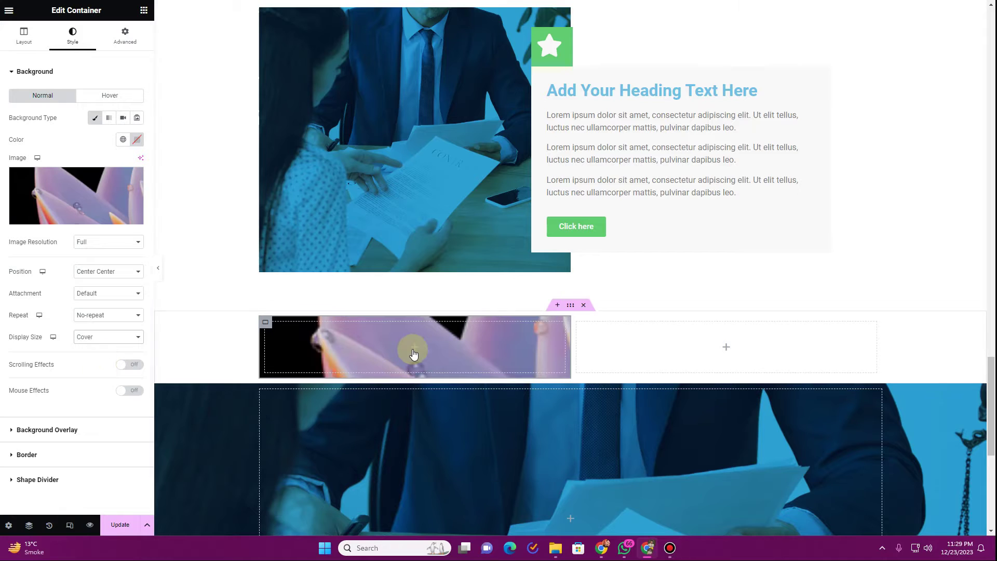
# - Check the finished section's image container for reference and add a Spacer widget to the new section's left column
pyautogui.scroll(1, 456, 99)
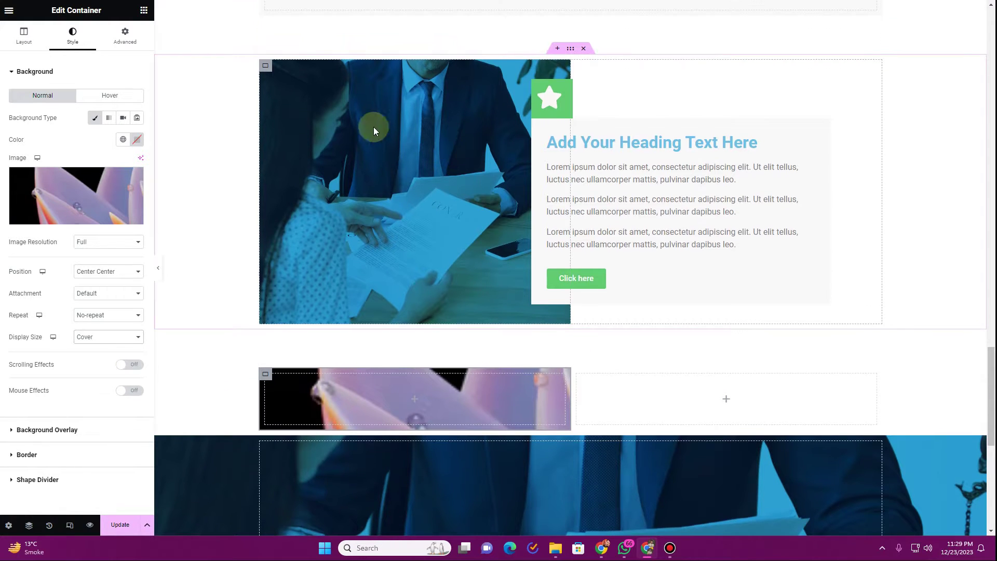
pyautogui.click(267, 66)
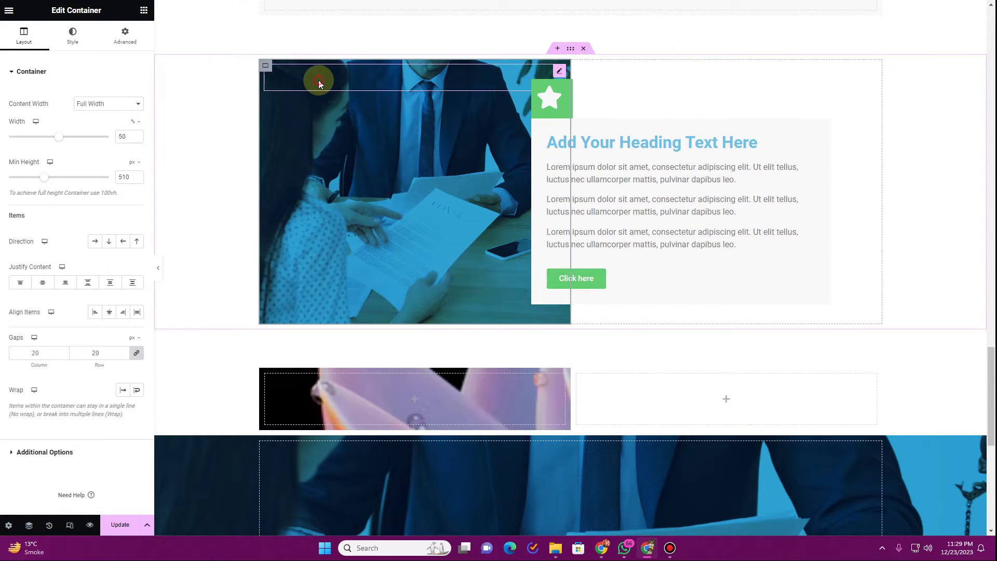
pyautogui.click(319, 82)
pyautogui.scroll(-3, 236, 98)
pyautogui.click(144, 12)
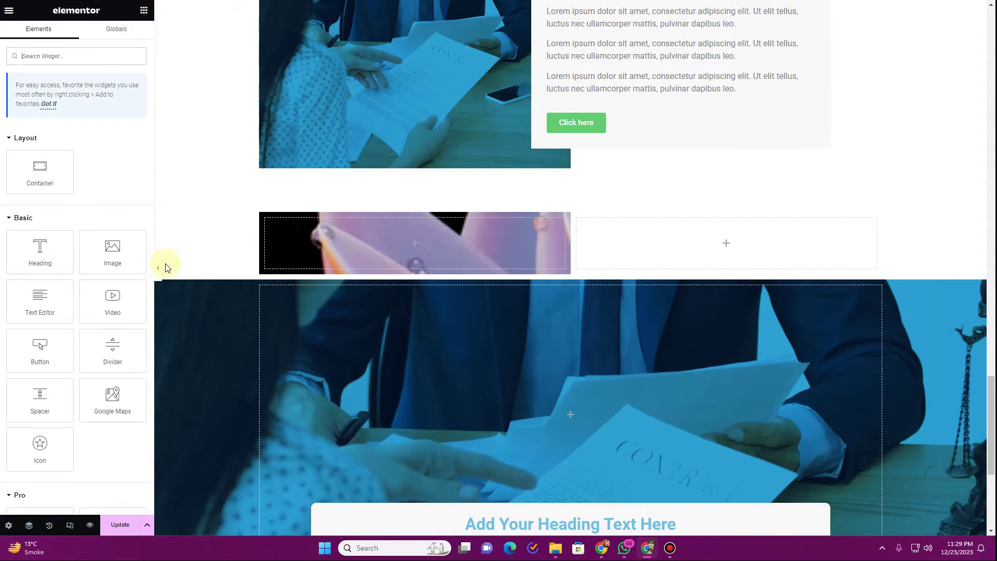
pyautogui.click(159, 269)
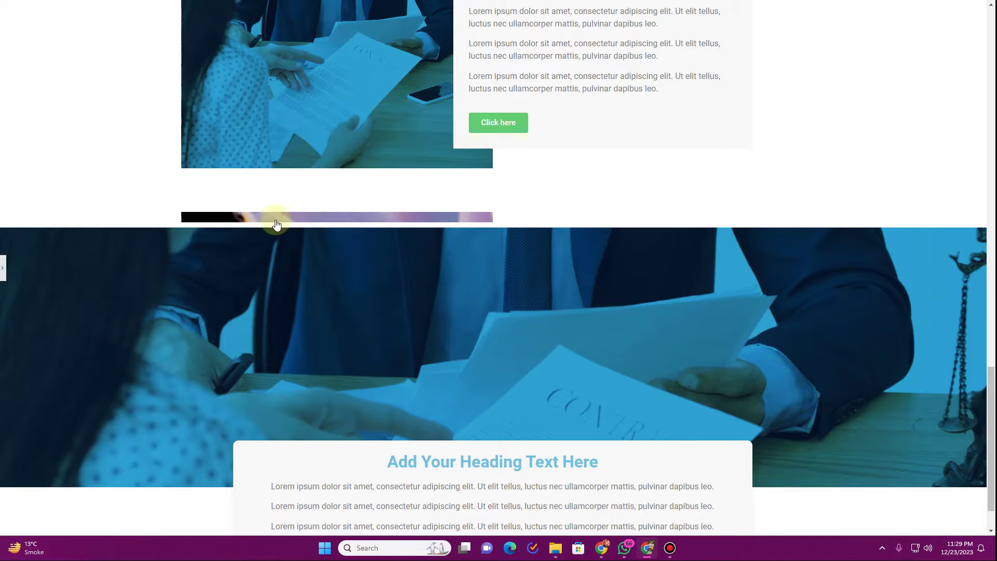
pyautogui.click(340, 221)
pyautogui.click(376, 248)
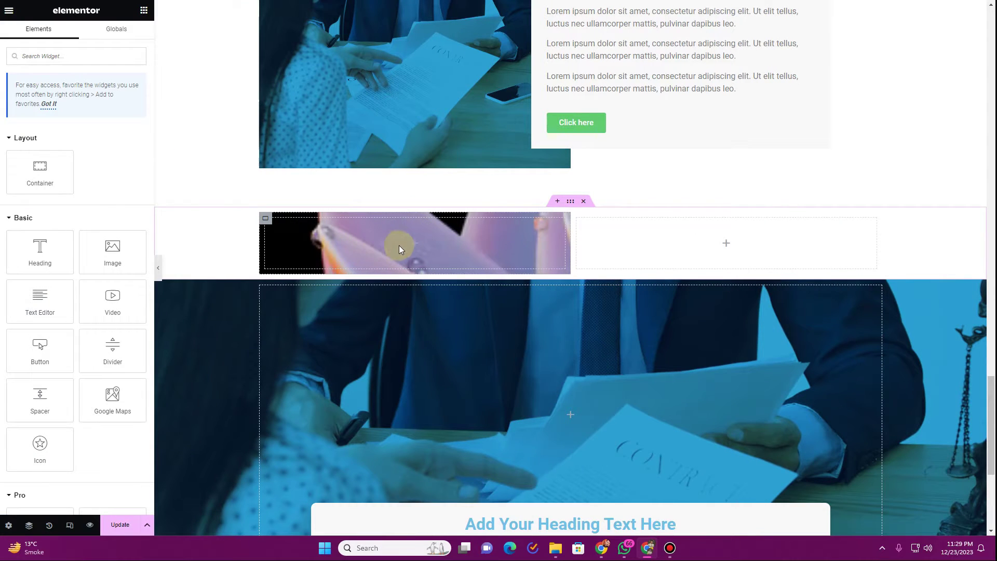
pyautogui.moveTo(45, 389); pyautogui.dragTo(388, 230)
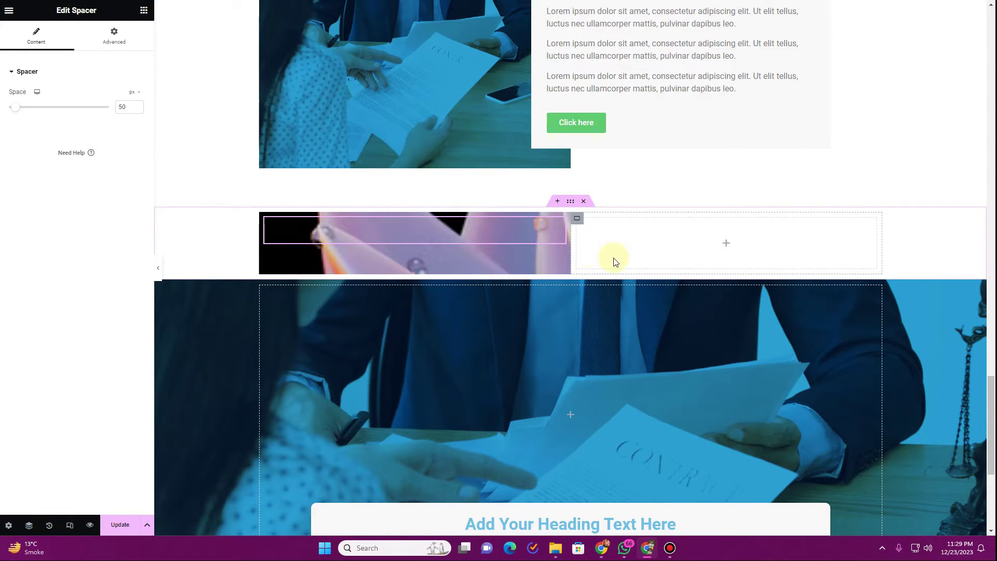
# - Add a container to the new section's right column and nest a second container inside it
pyautogui.scroll(3, 614, 262)
pyautogui.scroll(-1, 618, 317)
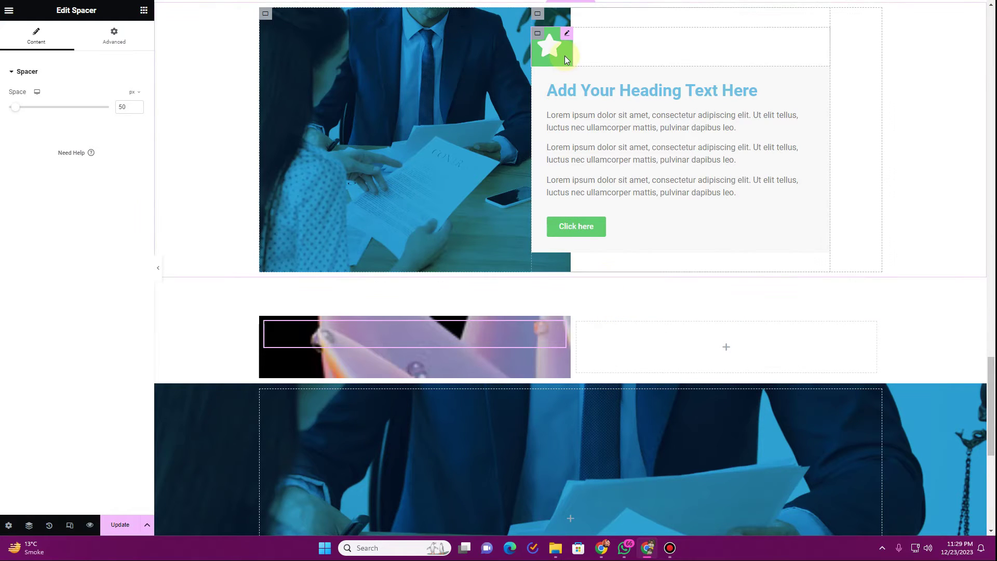
pyautogui.click(144, 11)
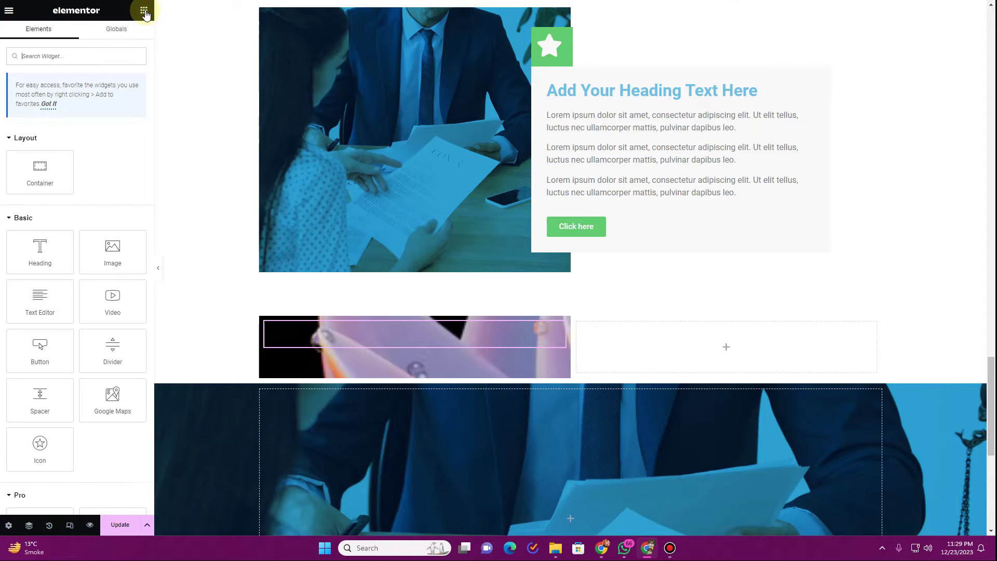
pyautogui.moveTo(31, 172); pyautogui.dragTo(633, 345)
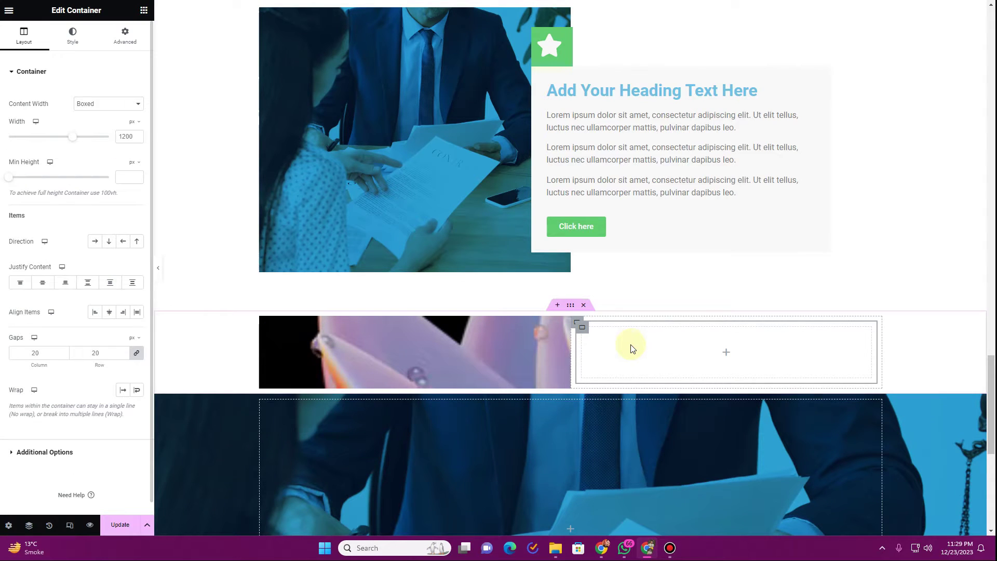
pyautogui.click(144, 10)
pyautogui.moveTo(40, 179); pyautogui.dragTo(667, 377)
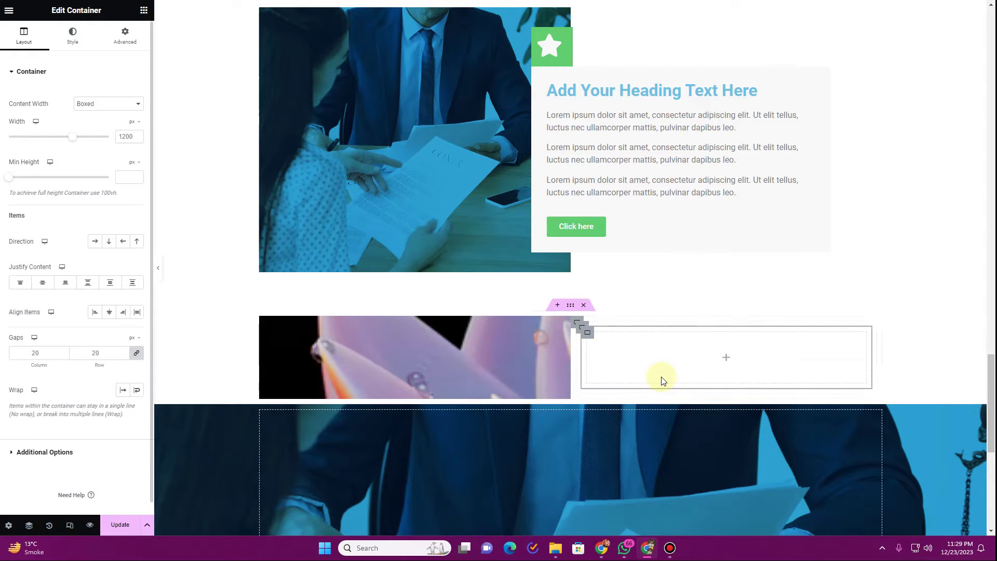
# - Add an Icon widget above the innermost container in the new section's right column and set its width to Inline (auto)
pyautogui.click(140, 10)
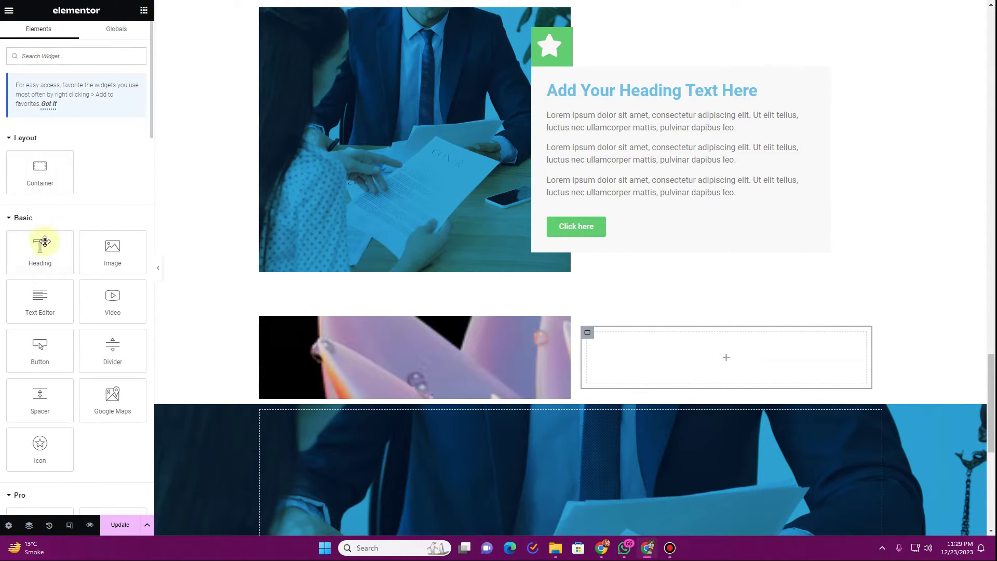
pyautogui.moveTo(40, 446); pyautogui.dragTo(697, 330)
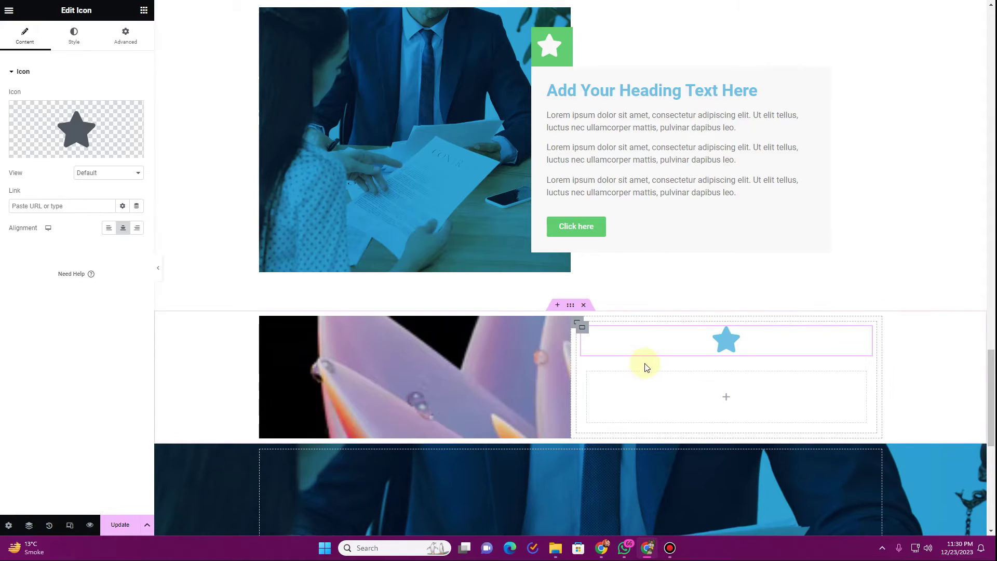
pyautogui.click(134, 32)
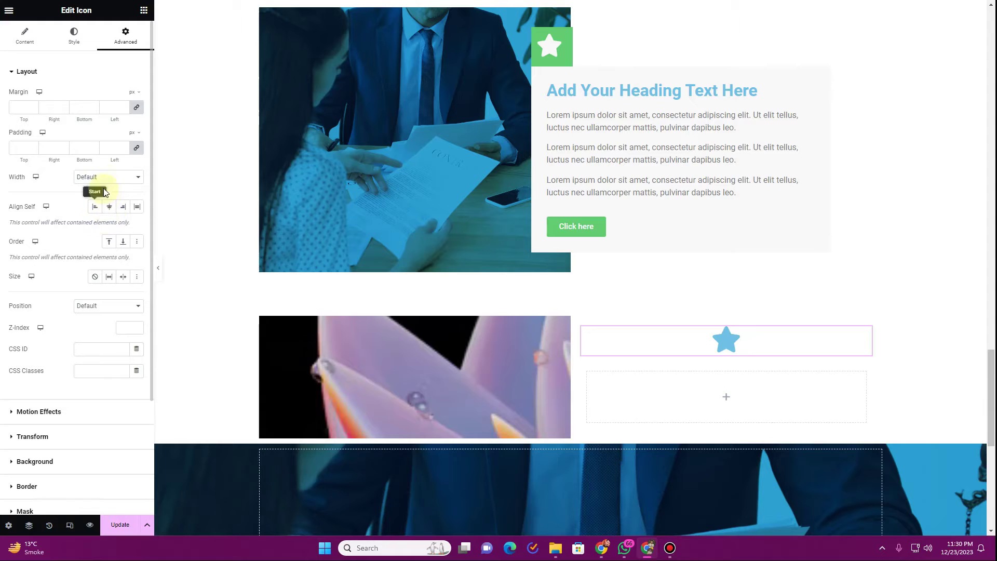
pyautogui.click(107, 177)
pyautogui.click(93, 204)
# - Align the items of the container that holds the icon to Start
pyautogui.click(580, 331)
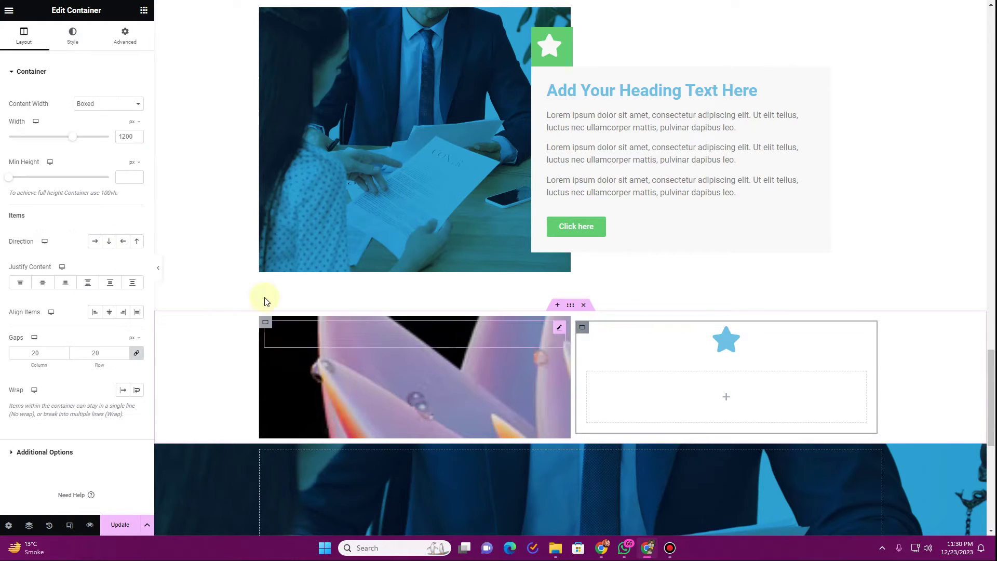
pyautogui.click(95, 316)
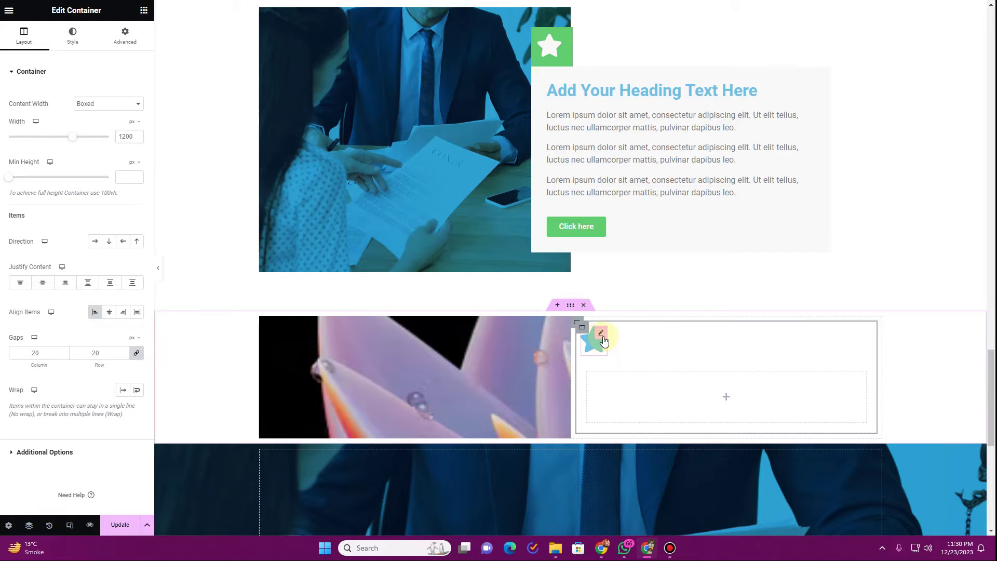
# - Give the new star icon a classic background in the global Accent color
pyautogui.click(602, 351)
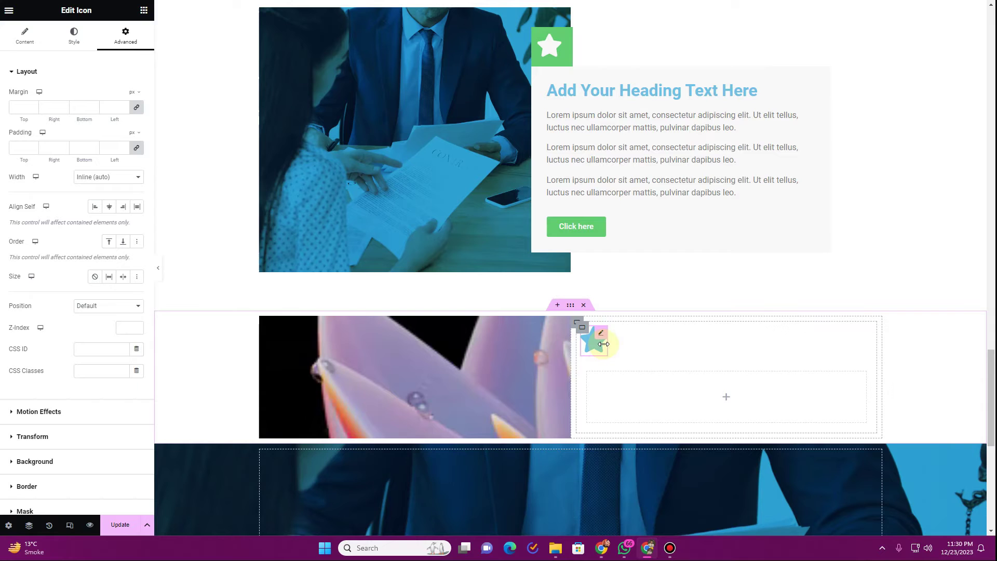
pyautogui.scroll(-2, 71, 363)
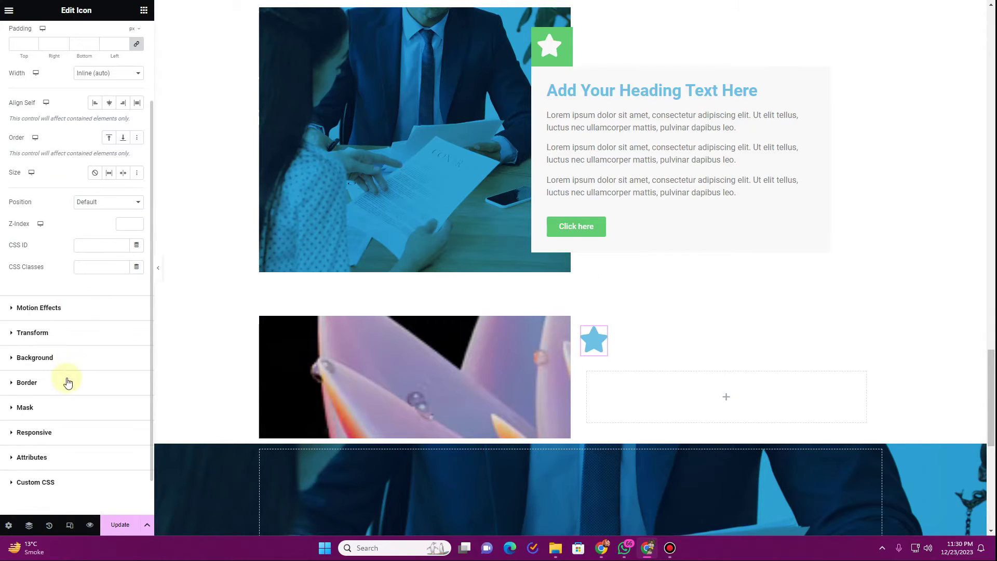
pyautogui.click(66, 357)
pyautogui.click(121, 195)
pyautogui.click(124, 215)
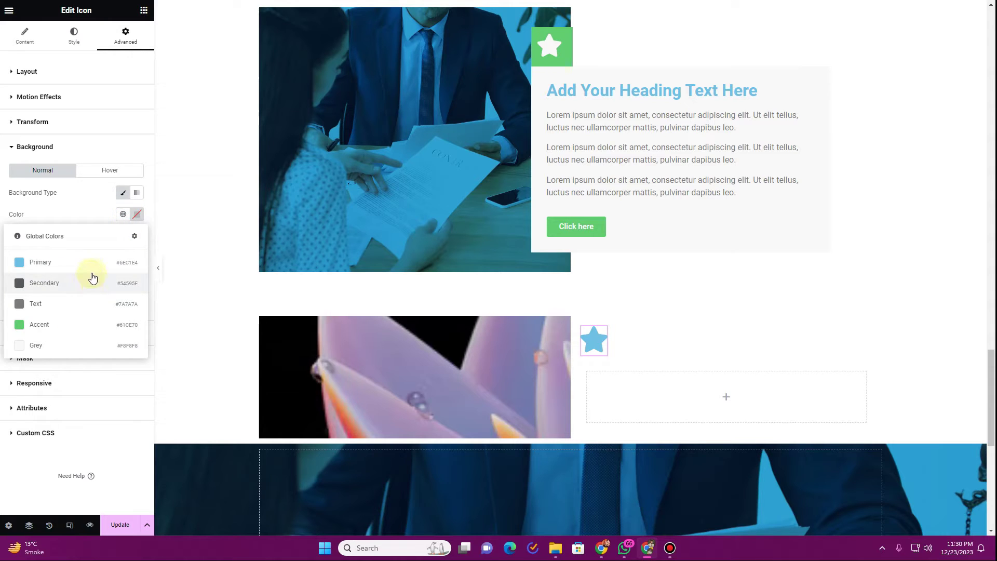
pyautogui.click(91, 263)
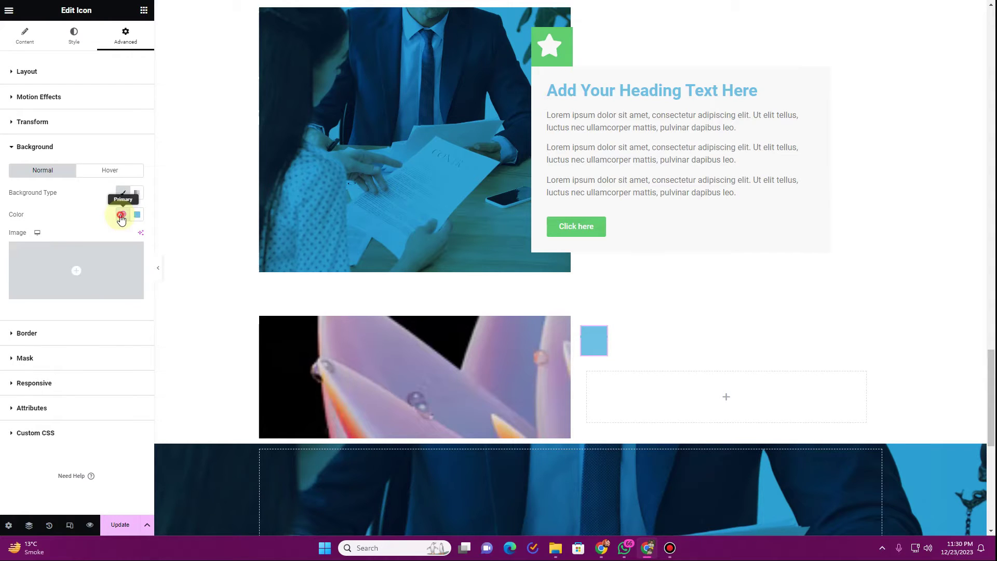
pyautogui.click(121, 216)
pyautogui.click(81, 329)
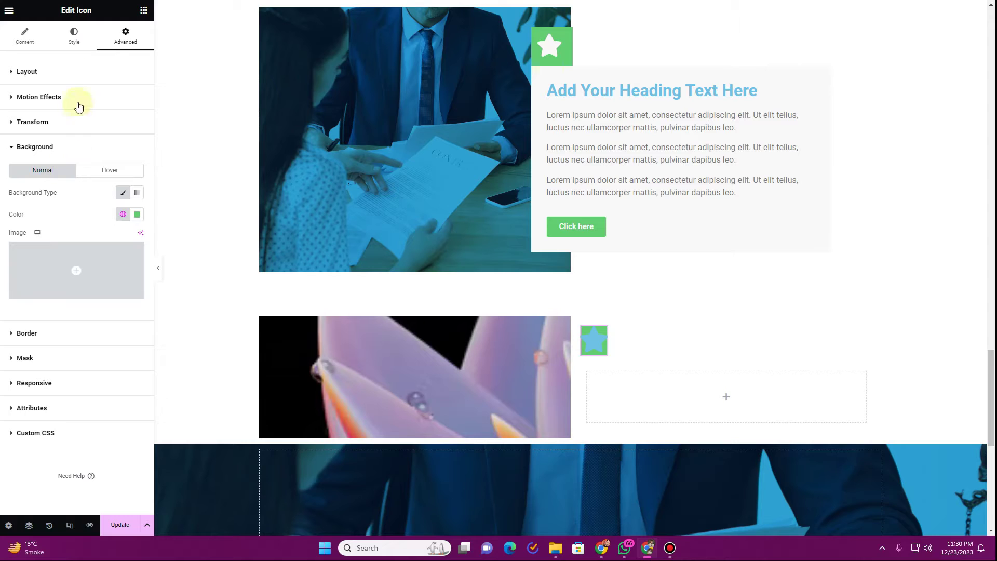
# - Set the star icon's primary color to the global Grey color
pyautogui.click(74, 35)
pyautogui.click(123, 117)
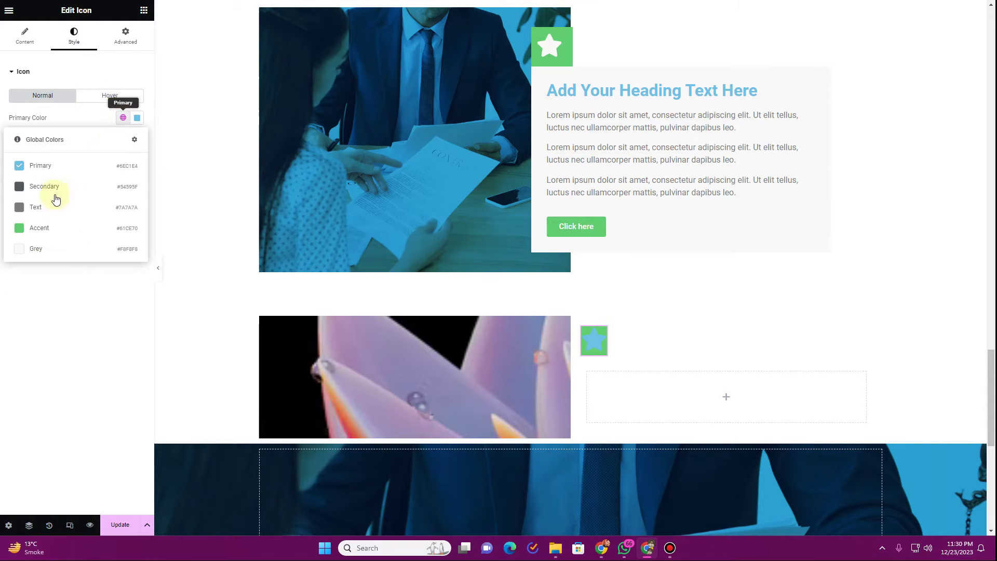
pyautogui.click(47, 252)
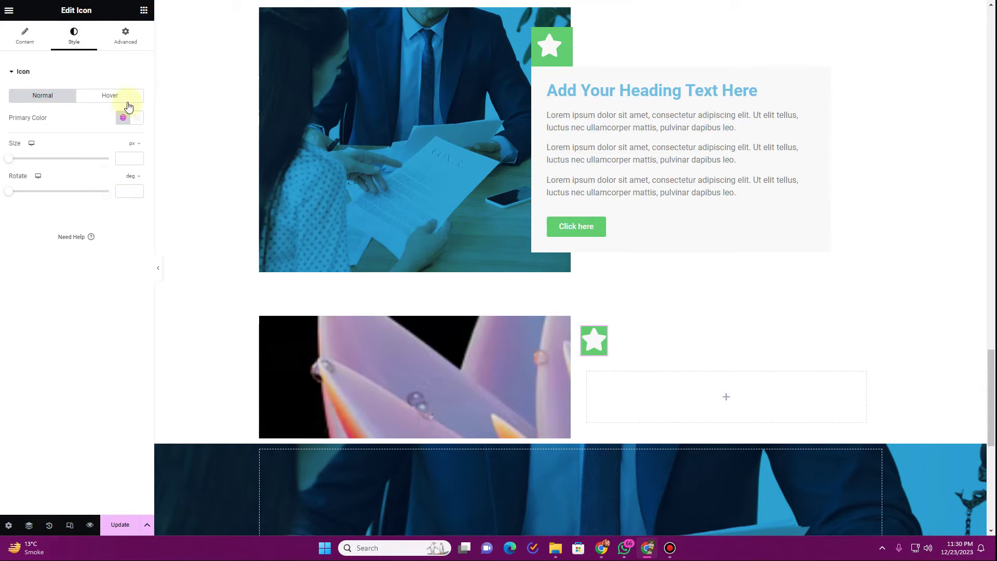
# - Set the star icon's padding to 10 px top and bottom and 15 px right and left, with the sides unlinked
pyautogui.click(125, 34)
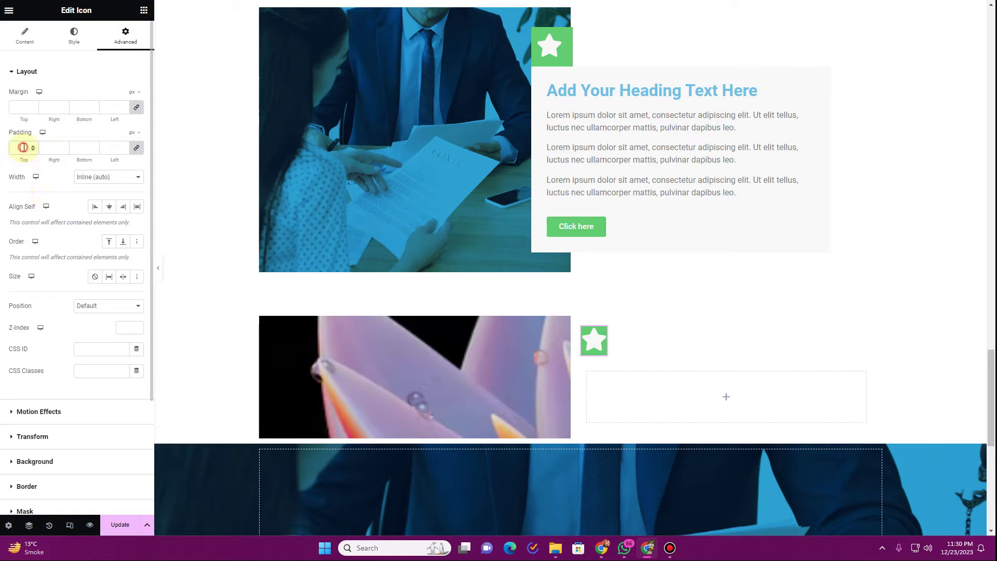
pyautogui.write('15')
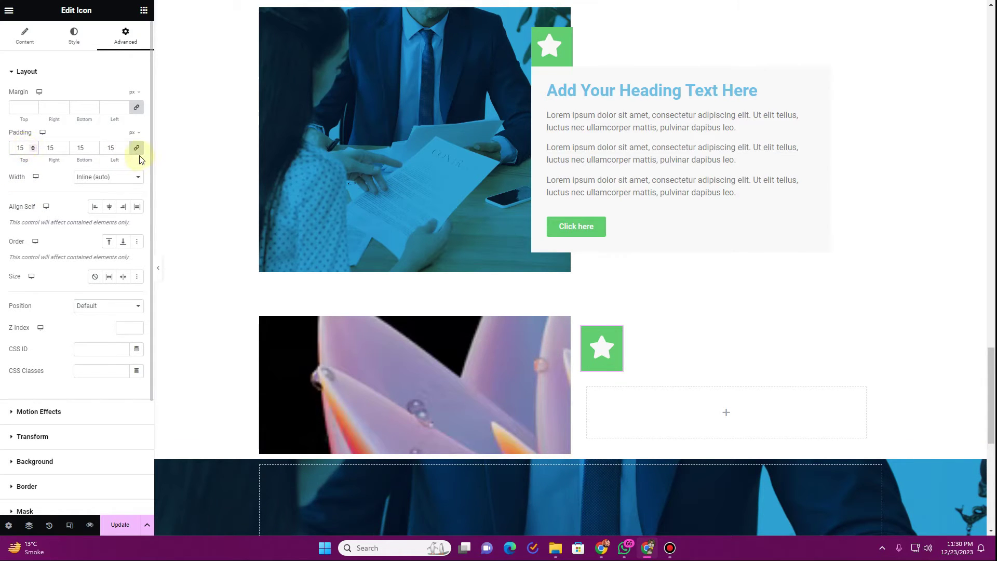
pyautogui.doubleClick(22, 148)
pyautogui.write('10')
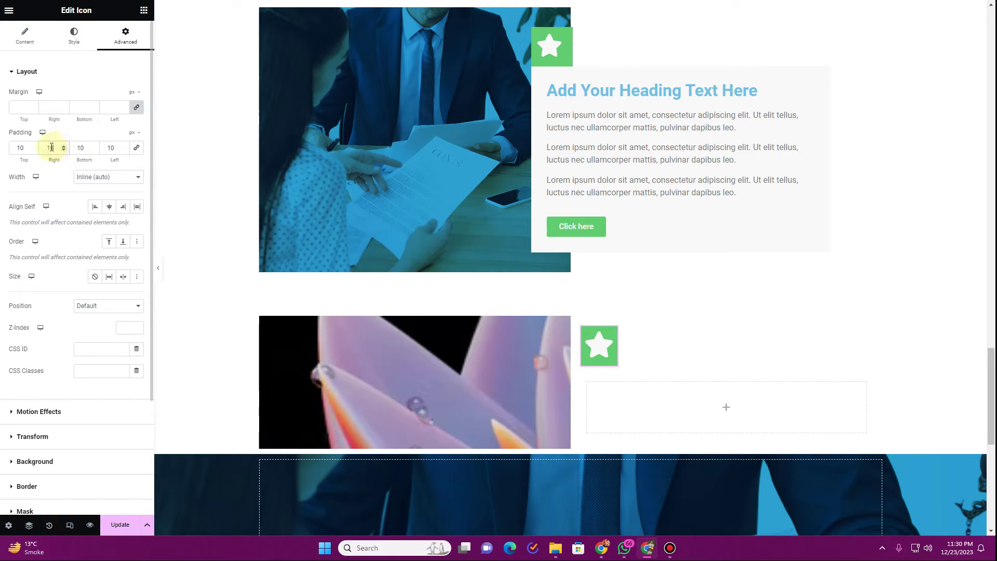
pyautogui.write('15')
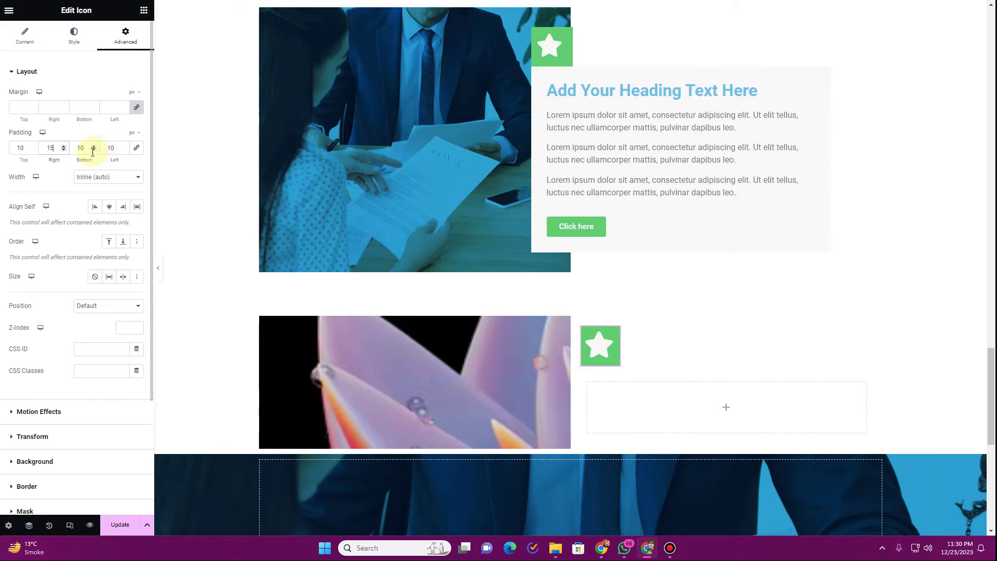
pyautogui.write('15')
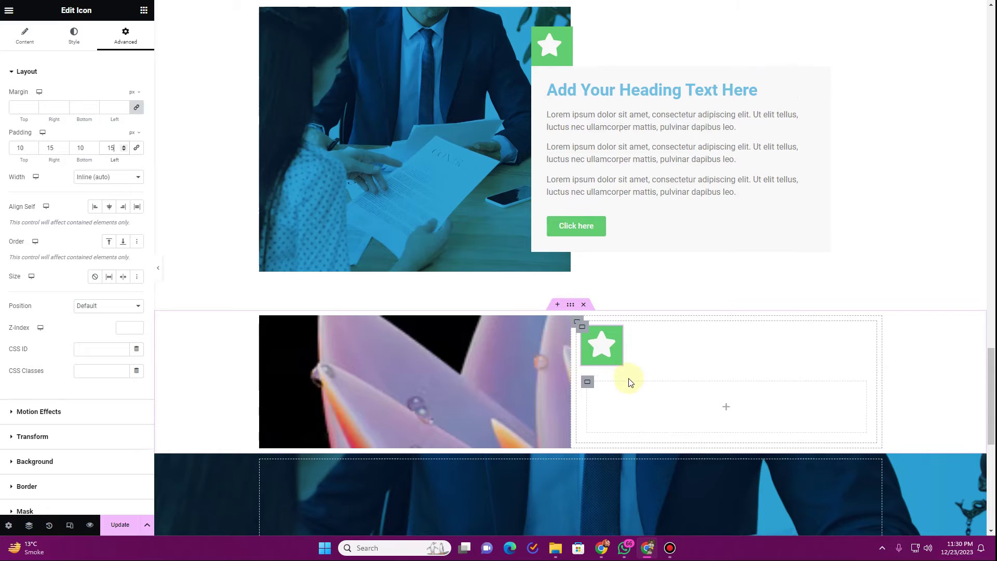
# - Give the empty container below the star icon a classic background in the global Grey color
pyautogui.scroll(-1, 628, 383)
pyautogui.click(636, 357)
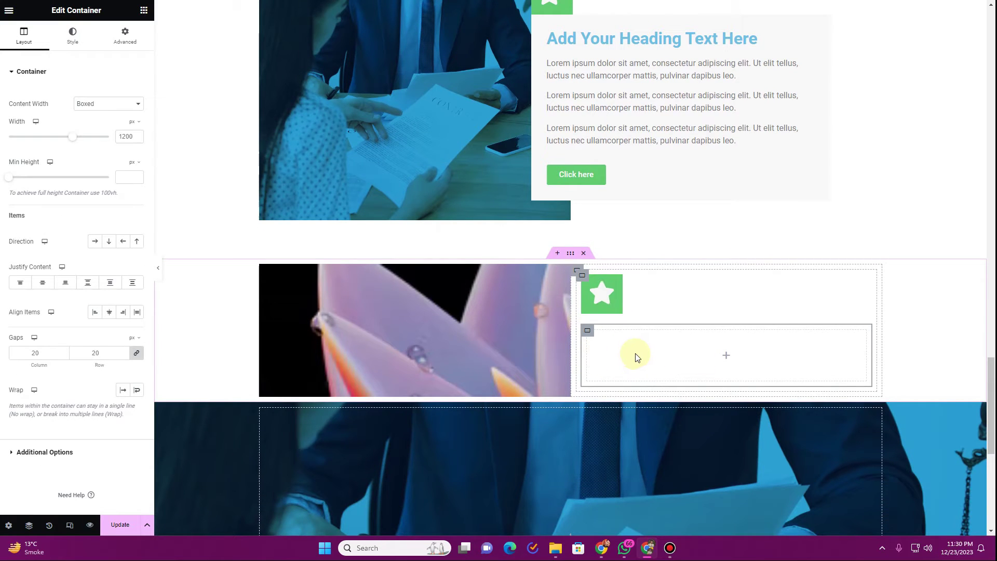
pyautogui.click(72, 32)
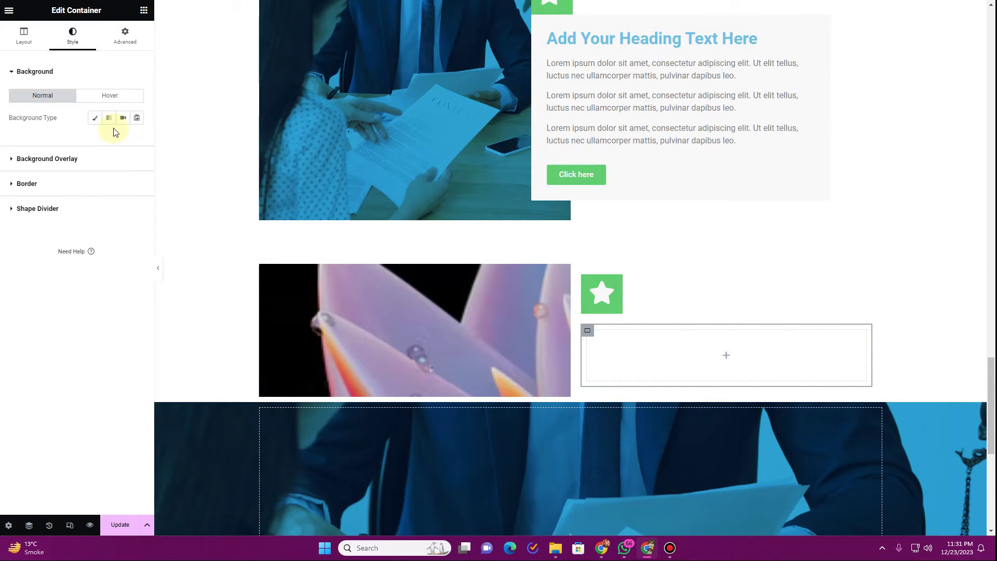
pyautogui.click(95, 117)
pyautogui.click(123, 139)
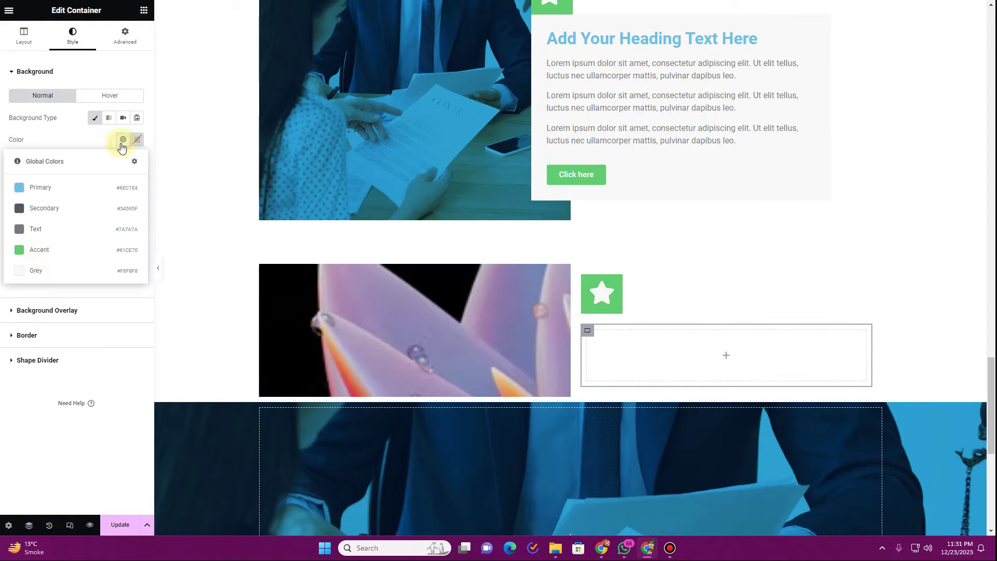
pyautogui.click(56, 266)
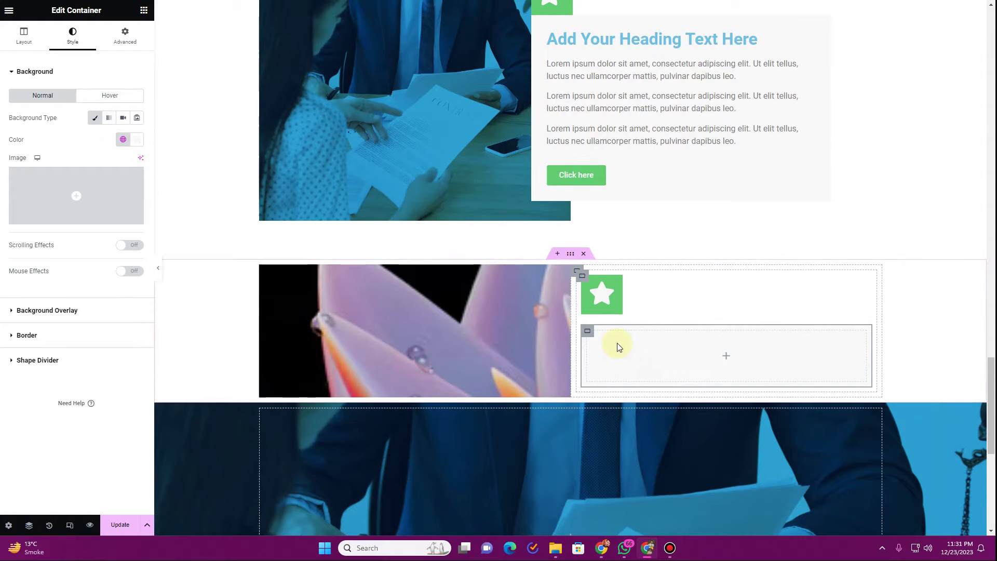
# - Add a Heading widget inside the grey container below the new star icon
pyautogui.scroll(3, 619, 353)
pyautogui.scroll(-2, 622, 264)
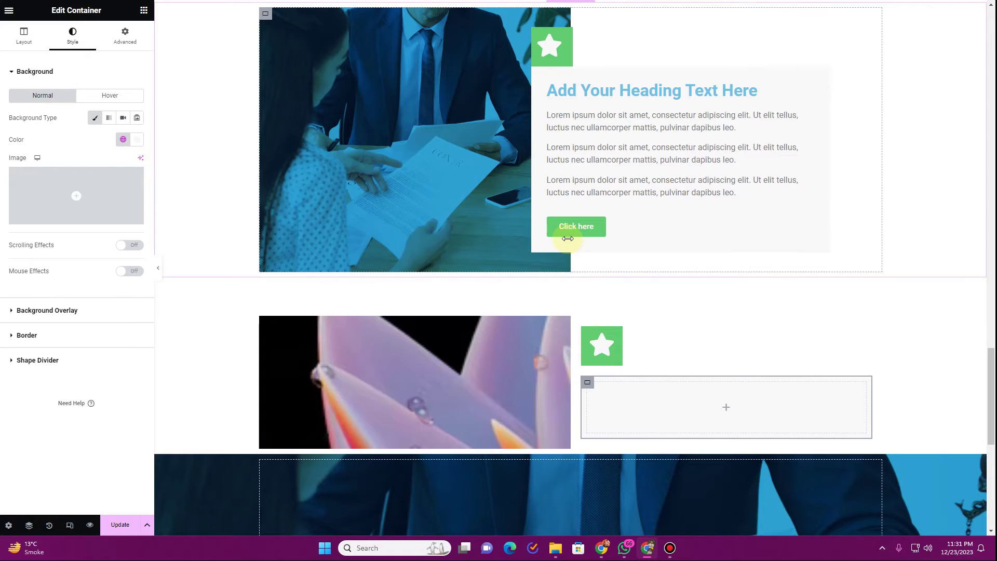
pyautogui.click(144, 12)
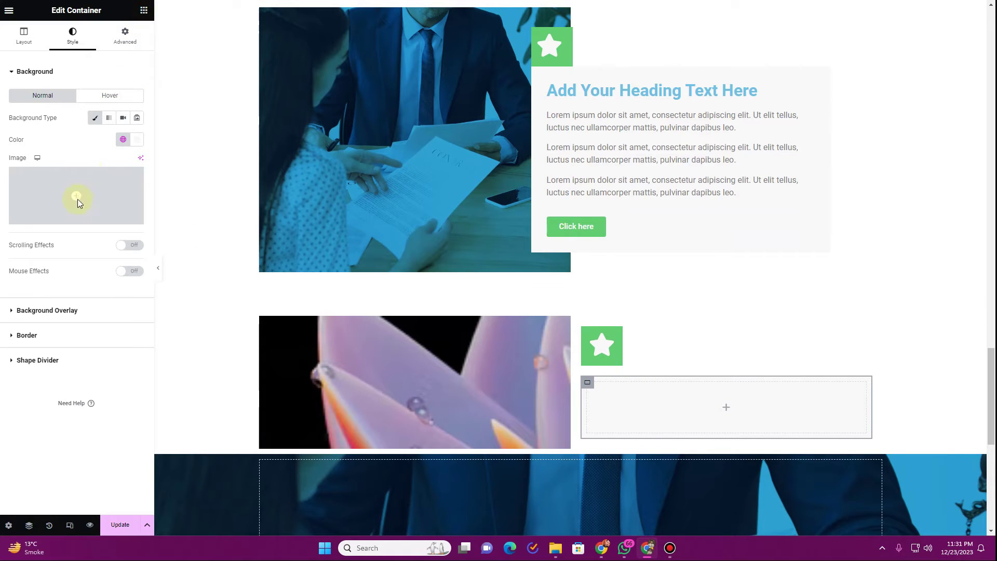
pyautogui.moveTo(40, 249); pyautogui.dragTo(686, 404)
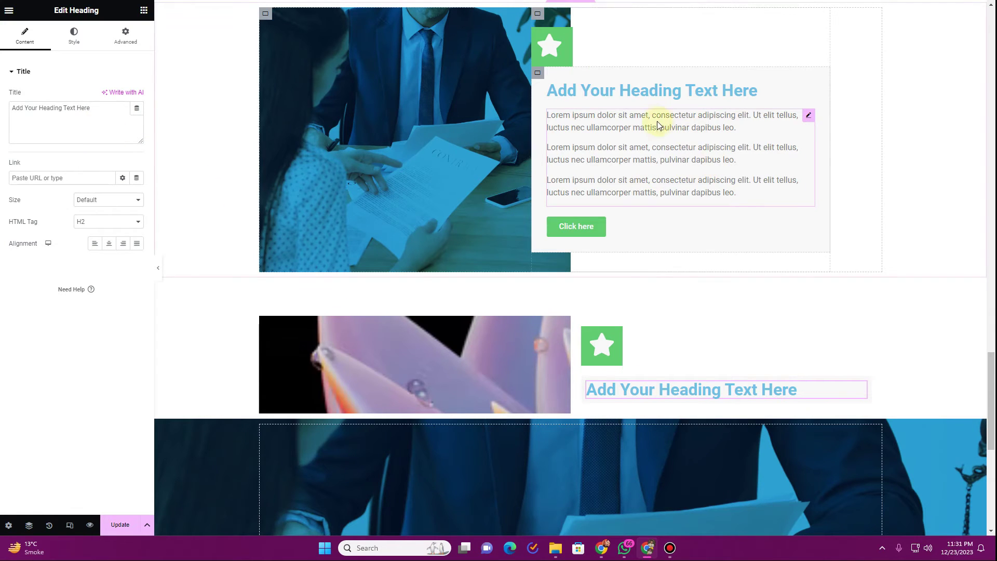
# - Copy the finished section's text block and paste it below the new heading
pyautogui.rightClick(811, 123)
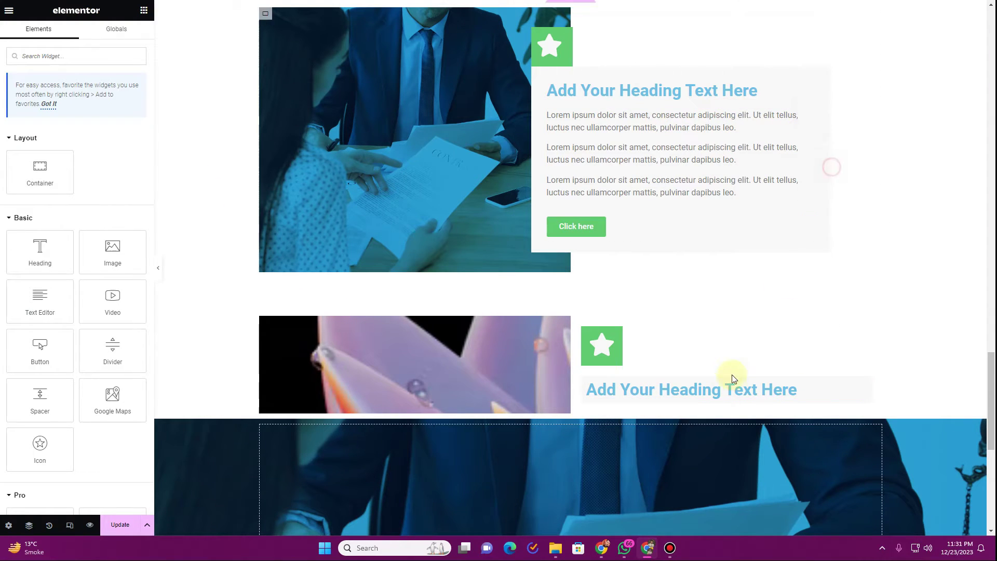
pyautogui.rightClick(728, 389)
pyautogui.click(753, 385)
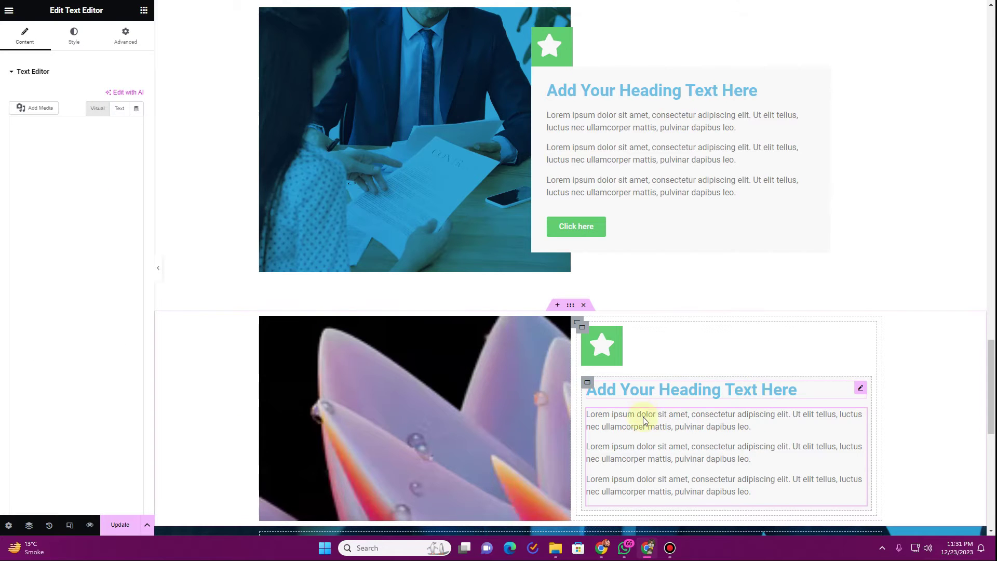
# - Copy the finished section's "Click here" button and paste it below the new text block
pyautogui.scroll(-2, 644, 408)
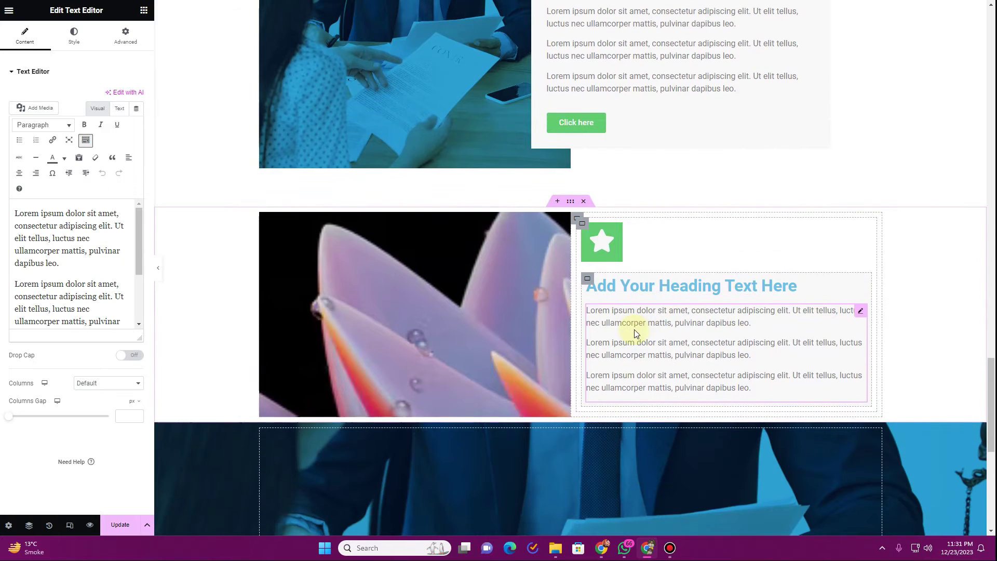
pyautogui.rightClick(598, 124)
pyautogui.click(634, 171)
pyautogui.rightClick(644, 369)
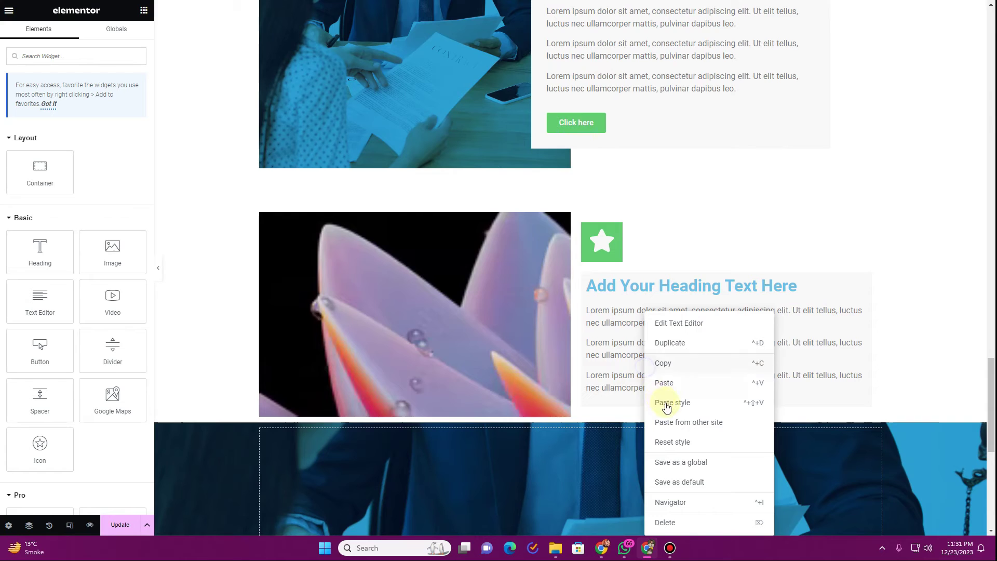
pyautogui.click(670, 384)
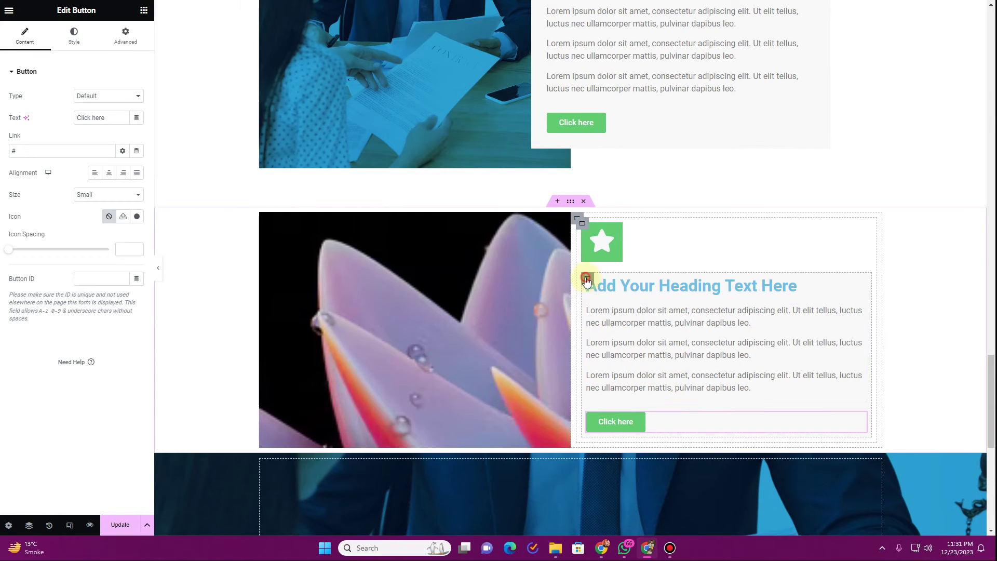
# - Set the grey content container's padding to 40 px on all sides and compare it with the finished section
pyautogui.click(590, 326)
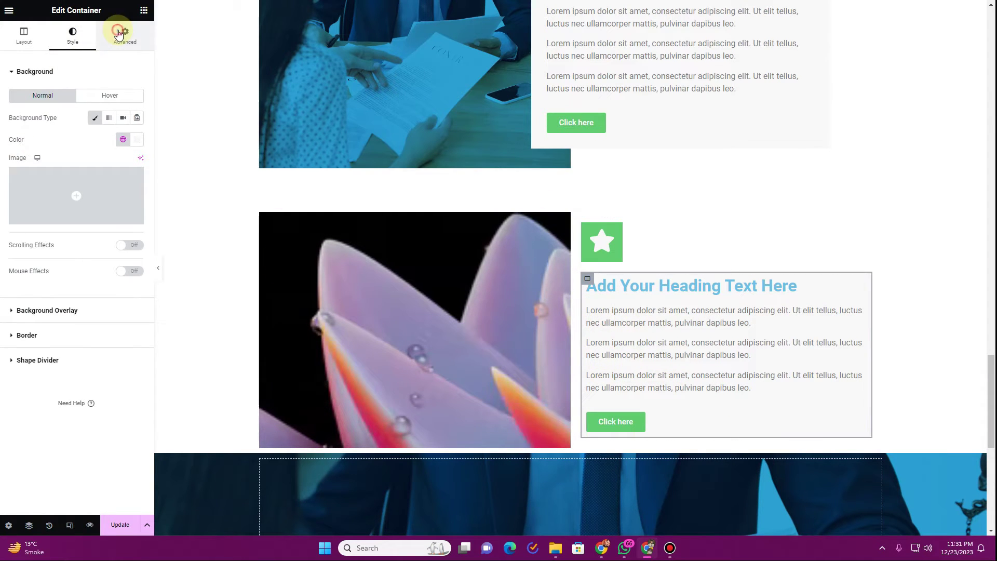
pyautogui.click(123, 32)
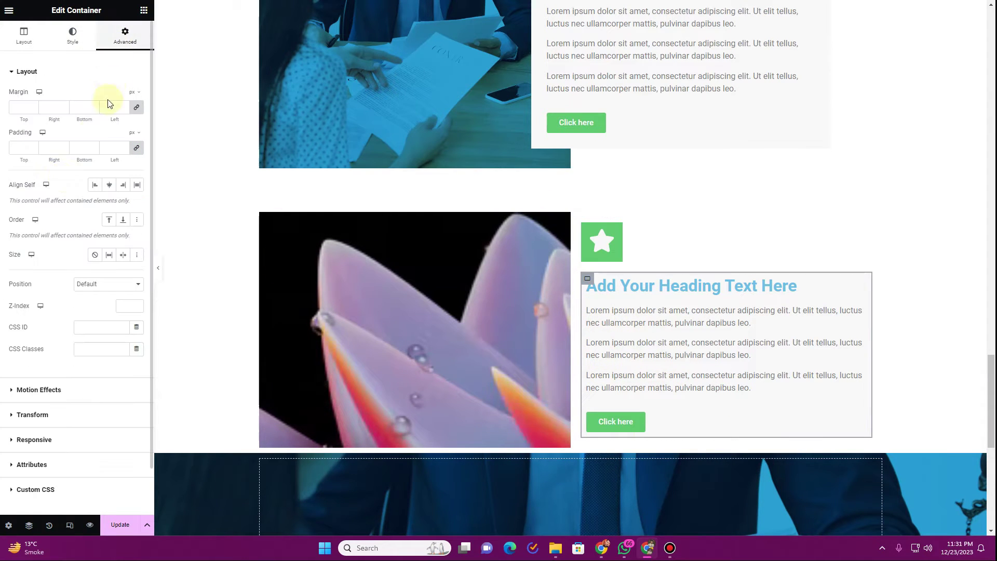
pyautogui.click(17, 146)
pyautogui.write('25')
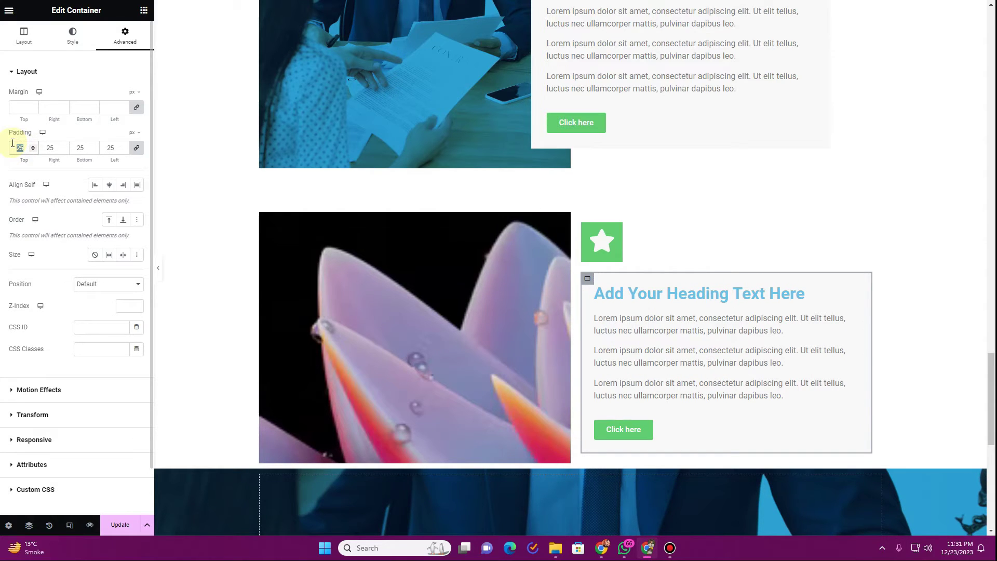
pyautogui.write('40')
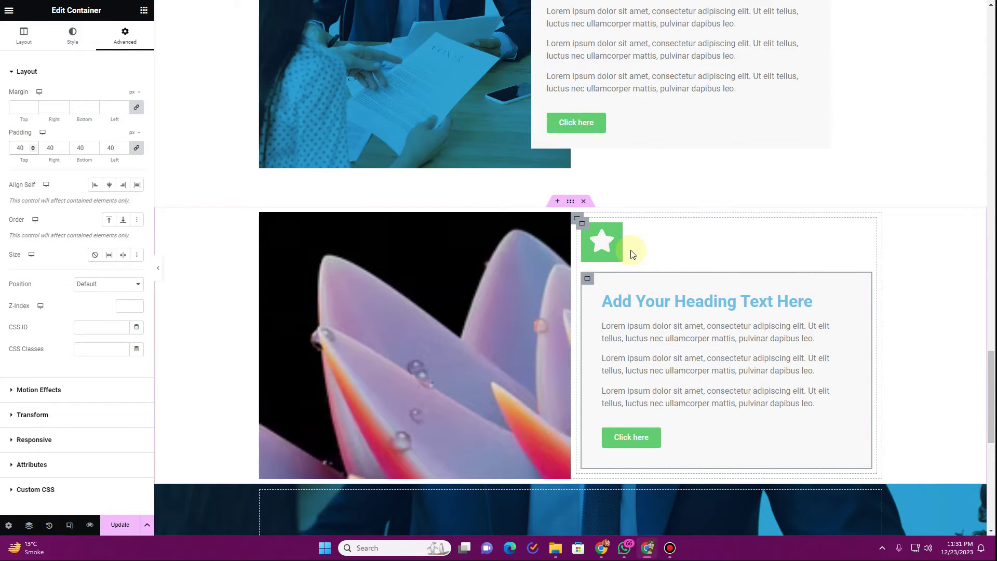
pyautogui.scroll(4, 630, 251)
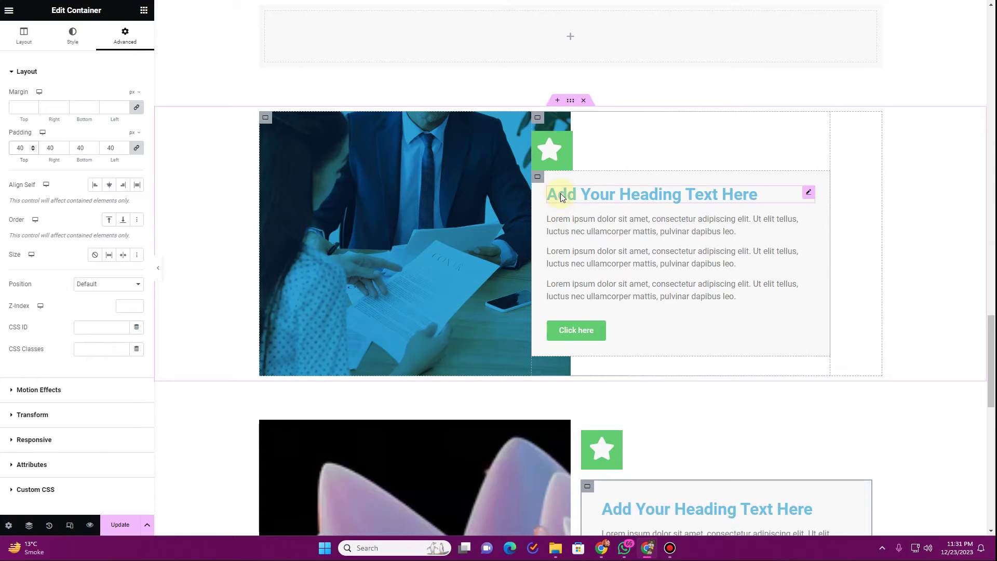
pyautogui.scroll(-2, 647, 383)
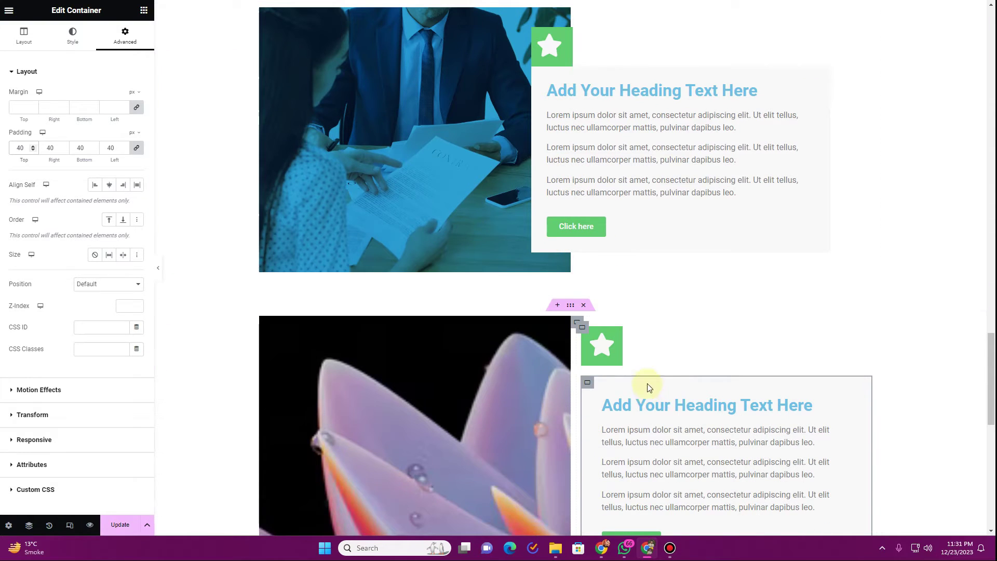
# - Set the column and row gaps to 0 on the container that holds the star icon and grey content box
pyautogui.click(581, 331)
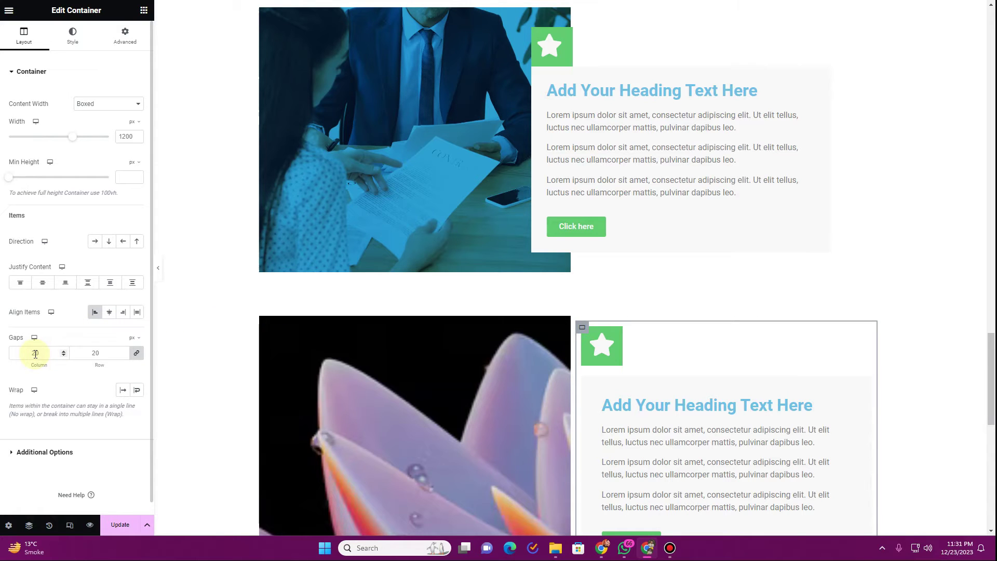
pyautogui.write('0')
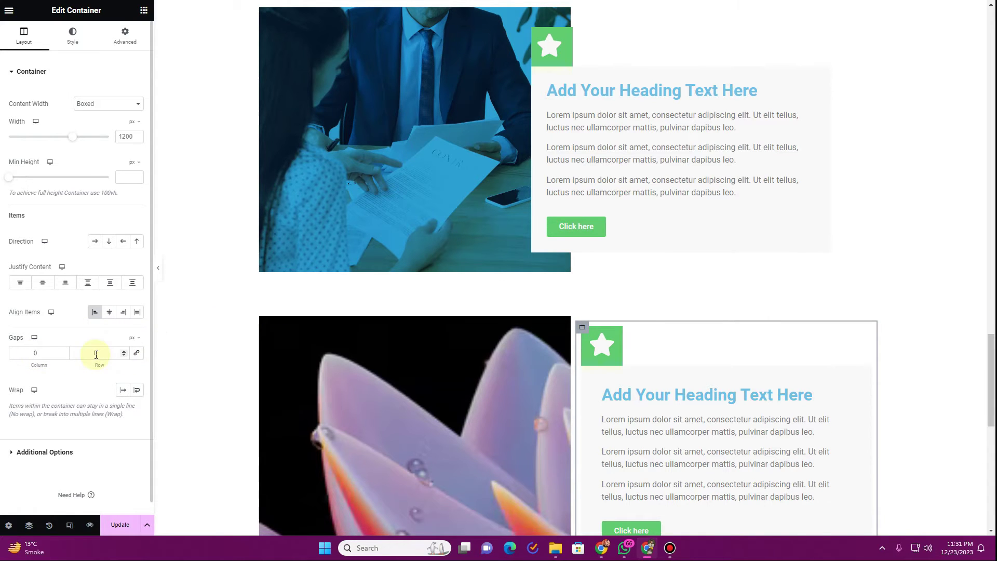
pyautogui.scroll(-4, 722, 426)
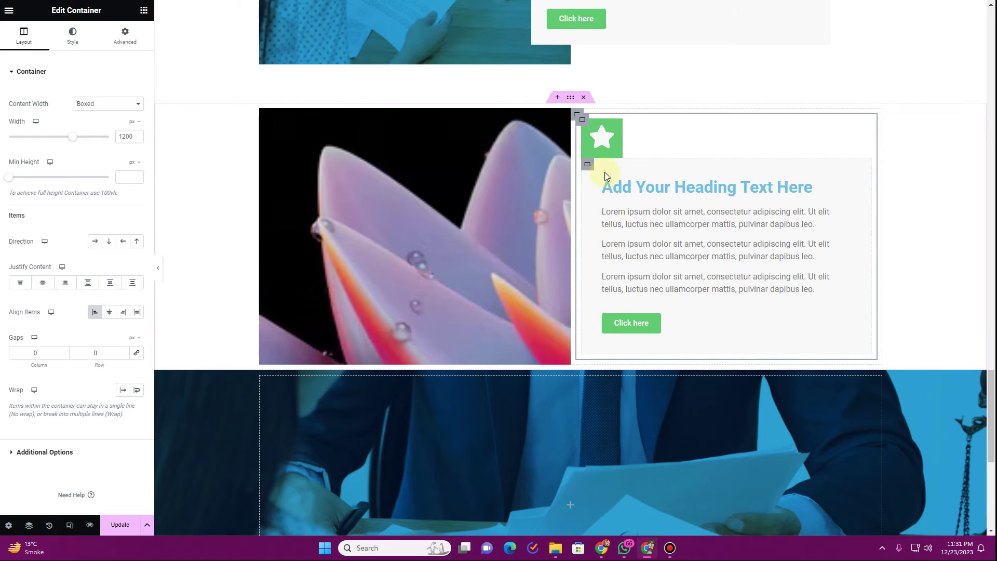
# - Give the outer container of the flower section's content column a left margin of -130 px and 40 px padding on all sides
pyautogui.click(575, 115)
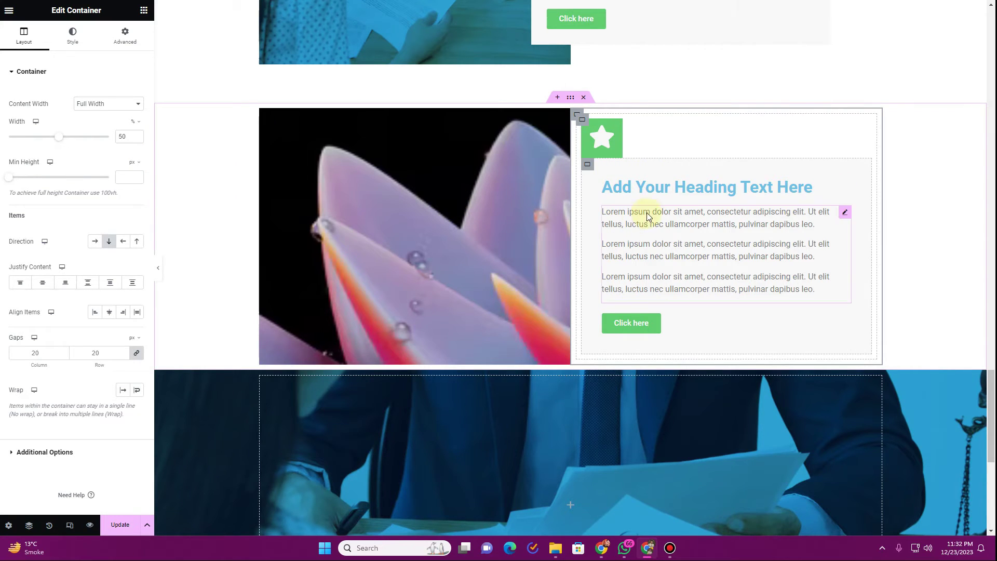
pyautogui.click(115, 43)
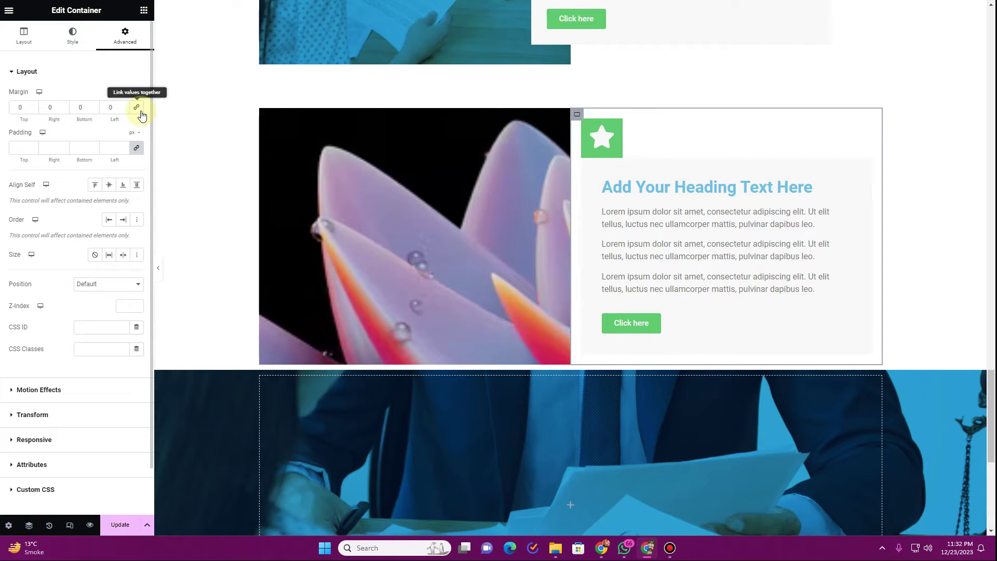
pyautogui.moveTo(123, 110); pyautogui.dragTo(124, 109)
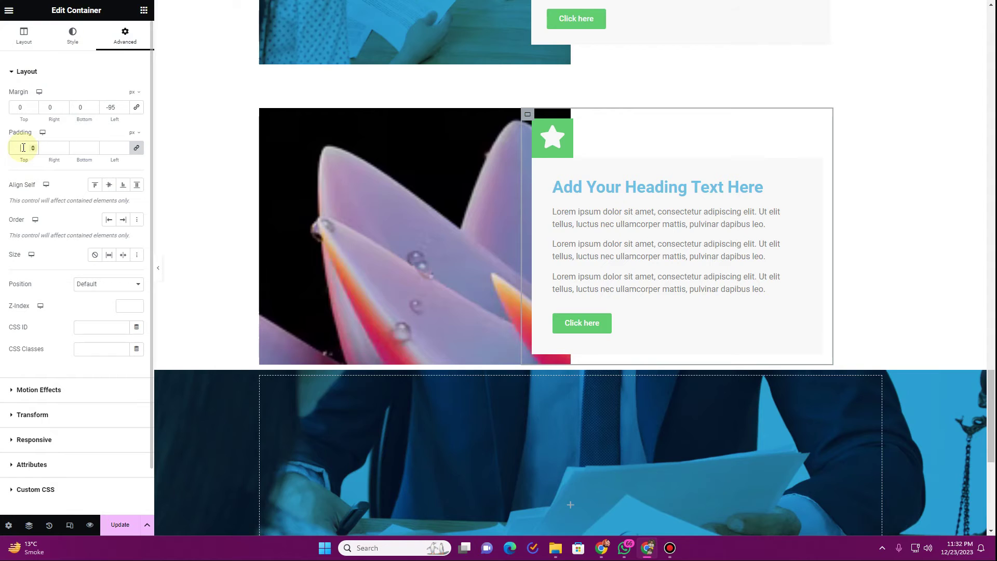
pyautogui.write('40')
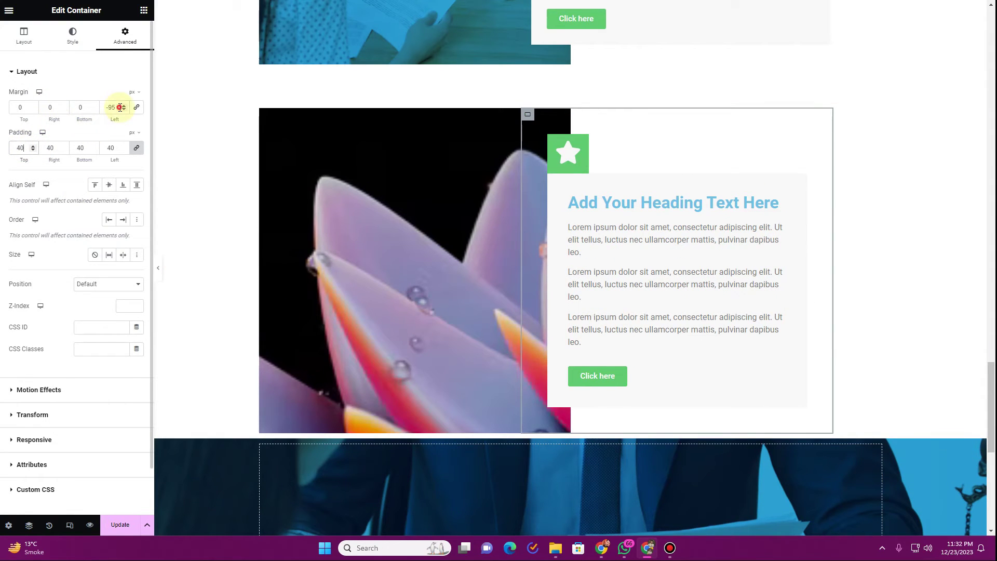
pyautogui.moveTo(108, 106); pyautogui.dragTo(110, 106)
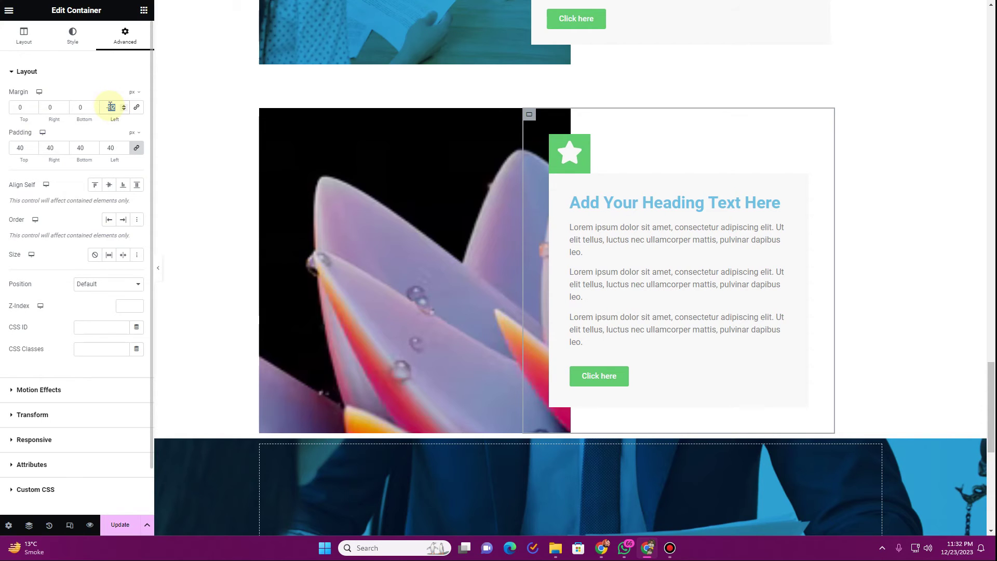
pyautogui.write('-100')
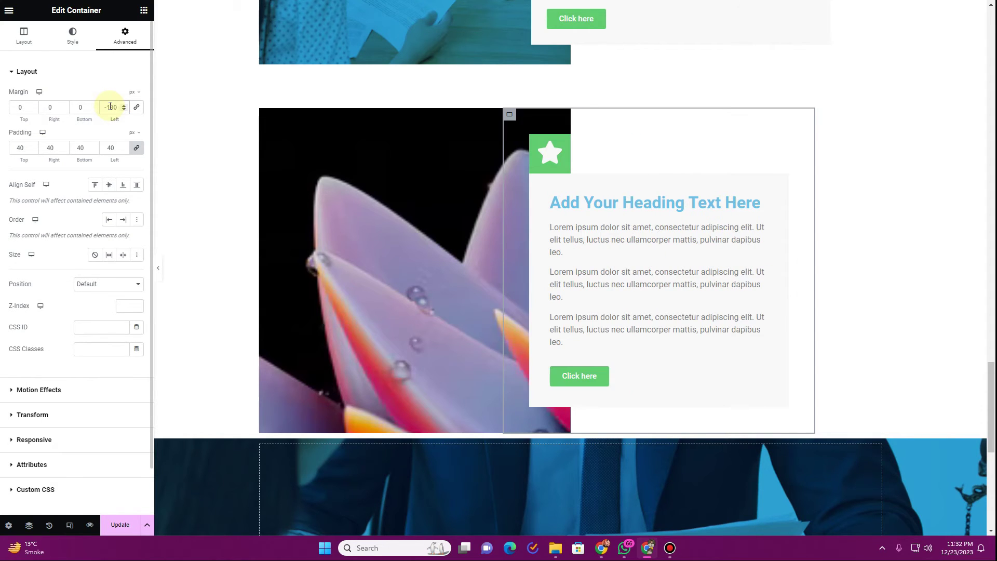
# - Compare the rebuilt flower section with the finished one above, and examine the example with the centred box overlapping the contract image
pyautogui.scroll(-4, 517, 294)
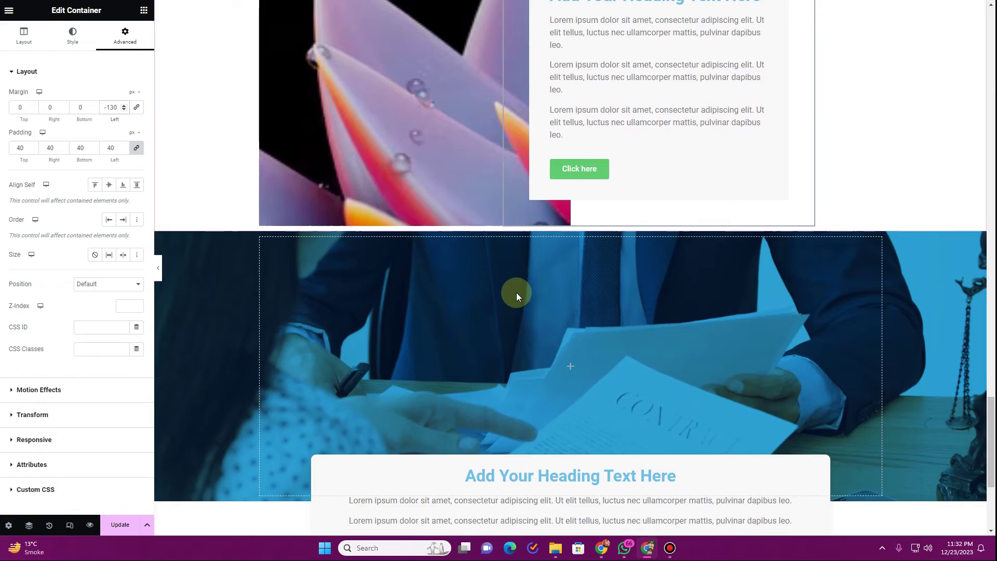
pyautogui.scroll(6, 516, 294)
pyautogui.scroll(4, 517, 292)
pyautogui.scroll(-5, 516, 292)
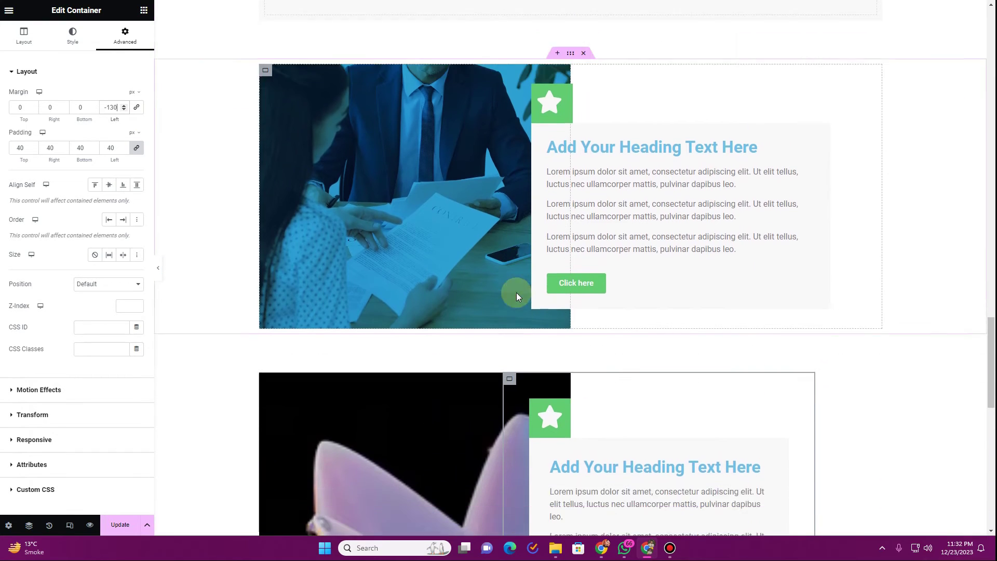
pyautogui.scroll(-3, 517, 292)
pyautogui.scroll(4, 498, 297)
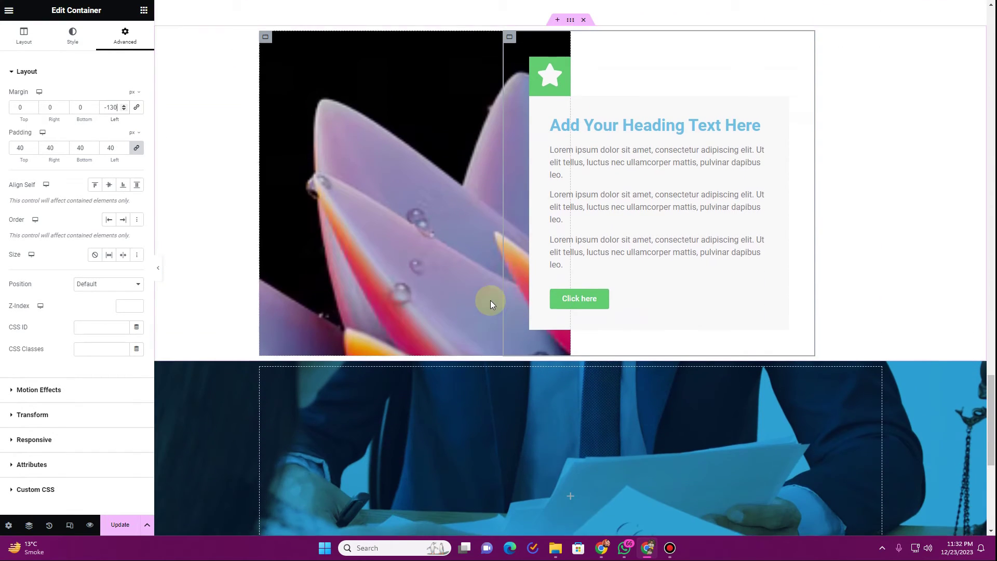
pyautogui.scroll(6, 490, 300)
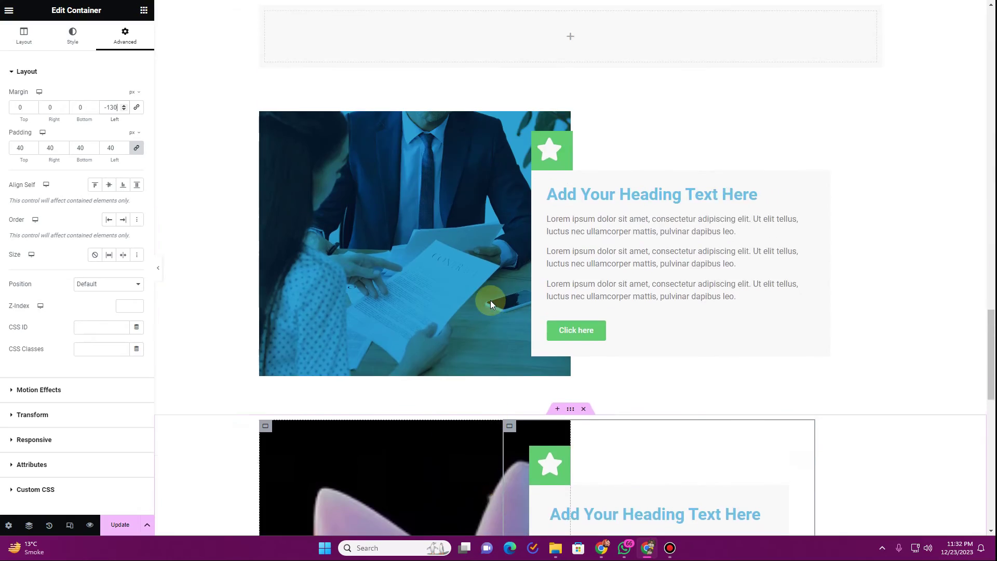
pyautogui.scroll(-8, 490, 300)
pyautogui.scroll(-8, 490, 301)
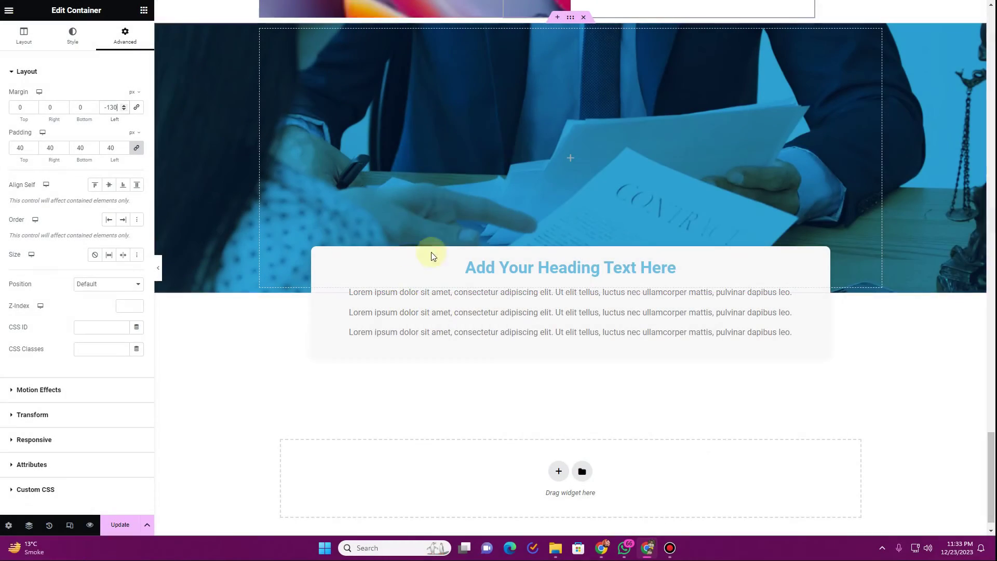
pyautogui.scroll(1, 534, 173)
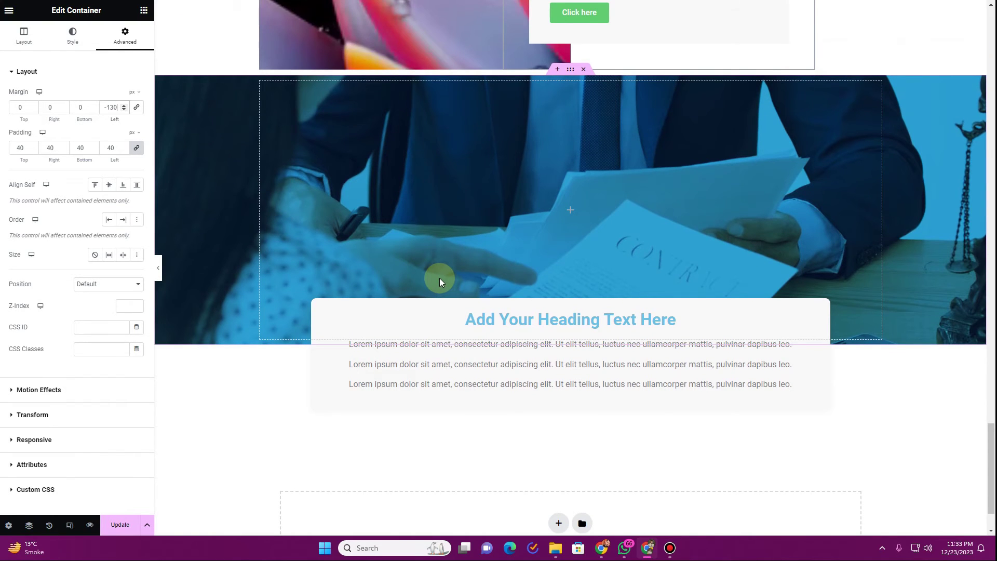
pyautogui.scroll(-2, 440, 278)
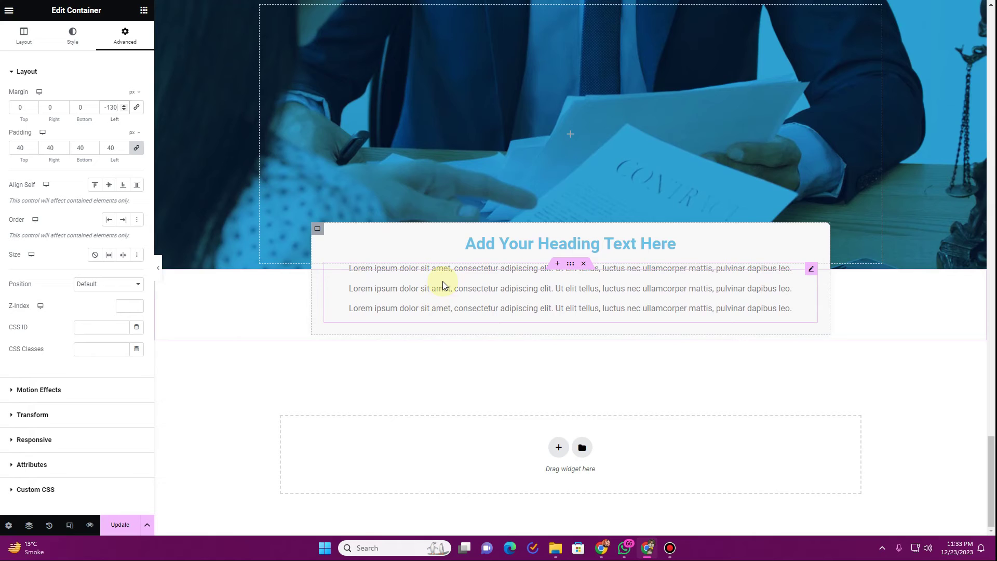
pyautogui.scroll(9, 443, 283)
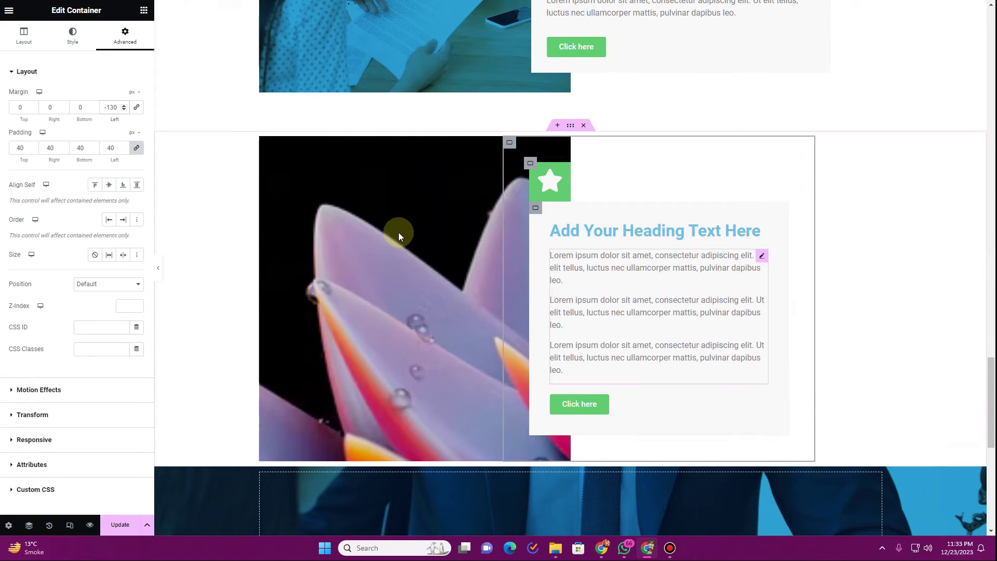
# - Add a new single-column container at the end of the page and set its content width to Full Width
pyautogui.scroll(-9, 474, 282)
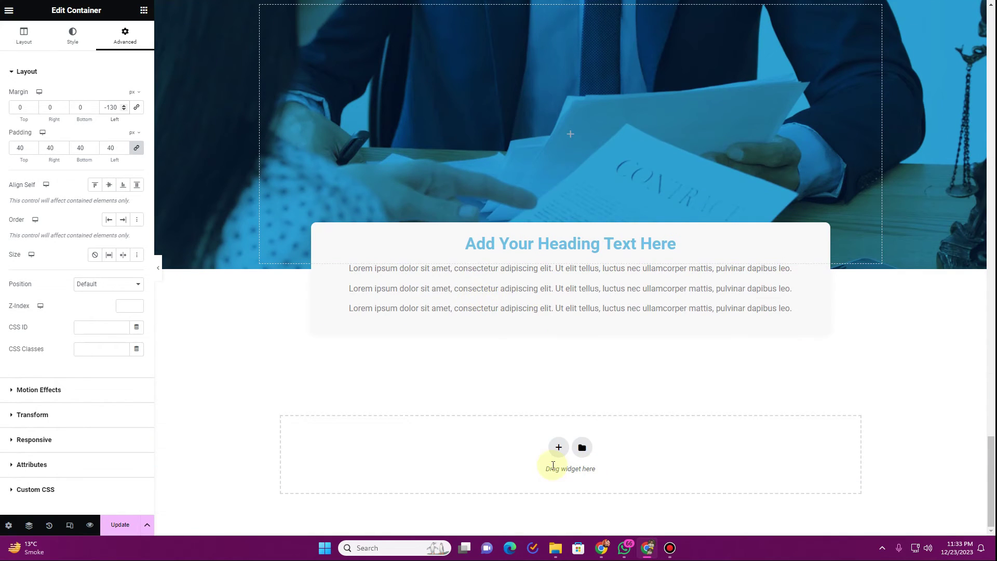
pyautogui.click(559, 449)
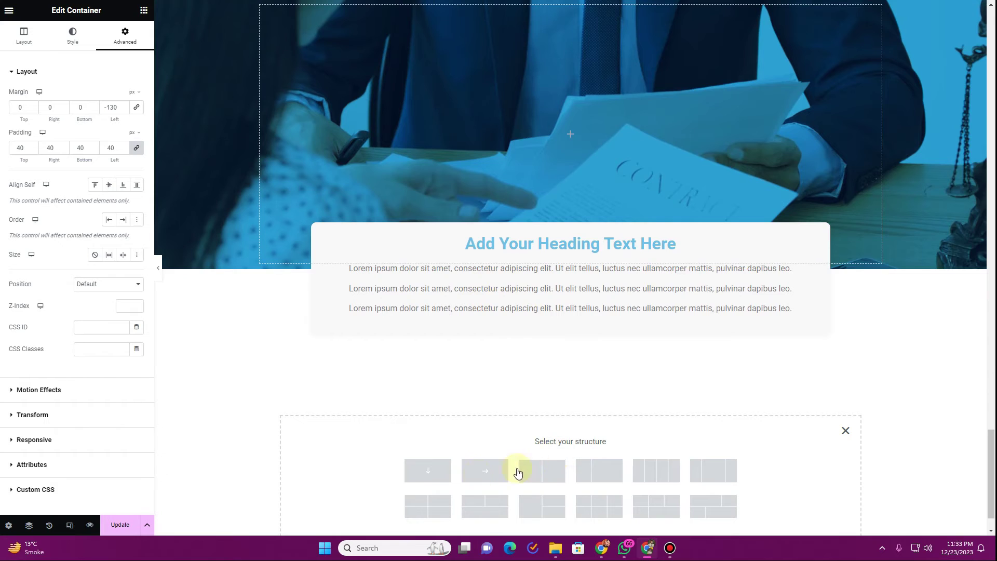
pyautogui.click(417, 474)
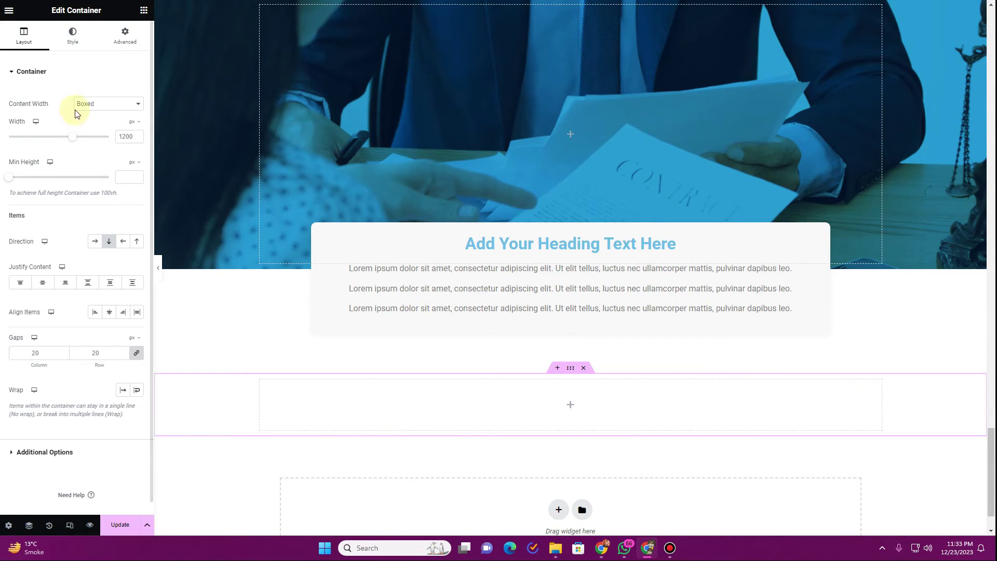
pyautogui.click(117, 106)
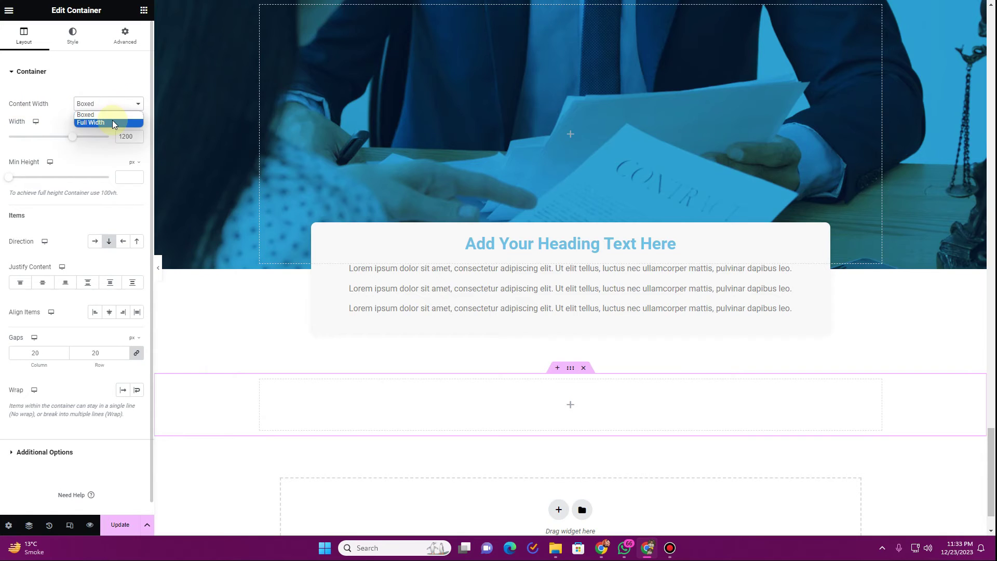
pyautogui.click(111, 122)
# - Give the new container a classic background using the red textured image from the media library
pyautogui.click(73, 36)
pyautogui.click(95, 119)
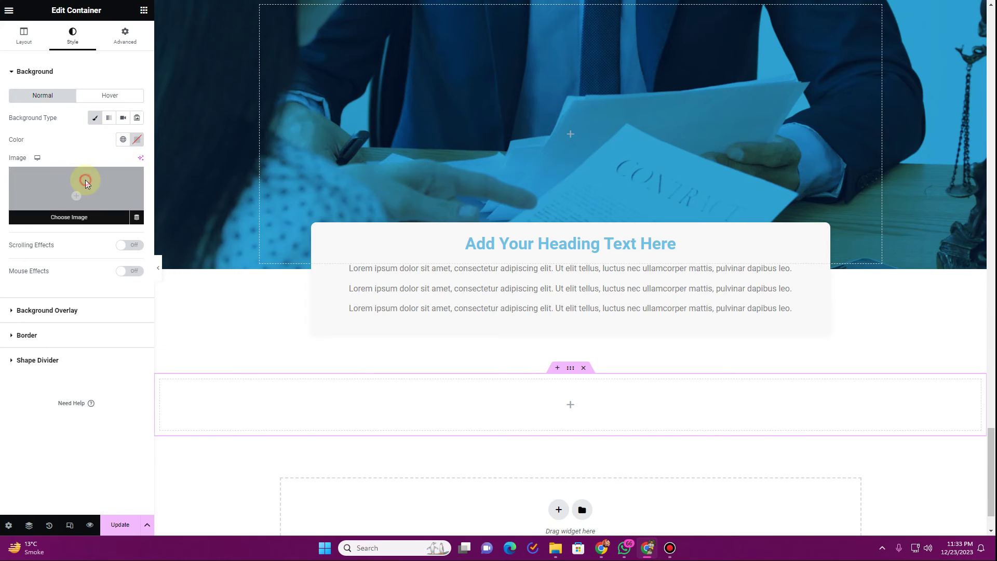
pyautogui.click(85, 180)
pyautogui.scroll(-6, 546, 338)
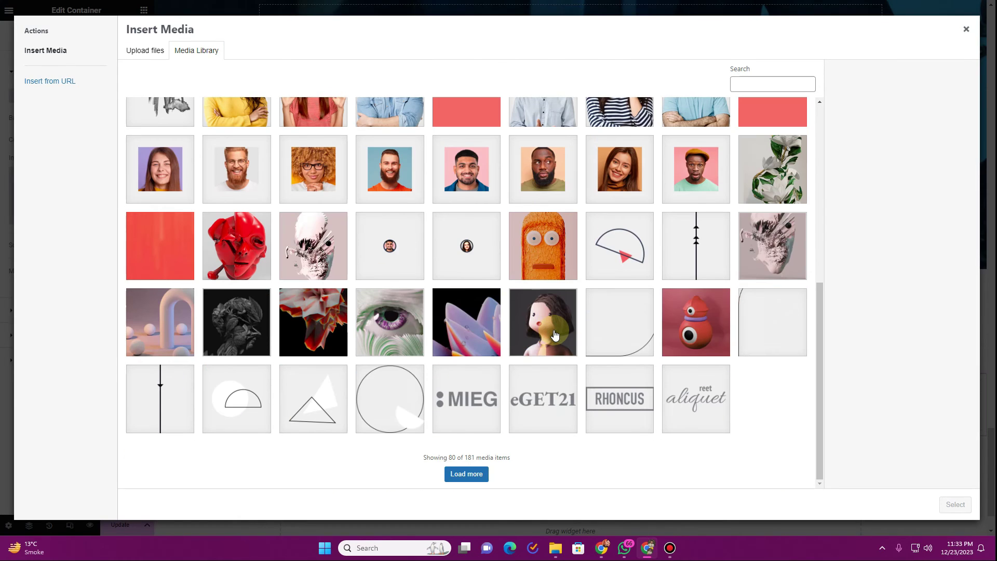
pyautogui.click(467, 474)
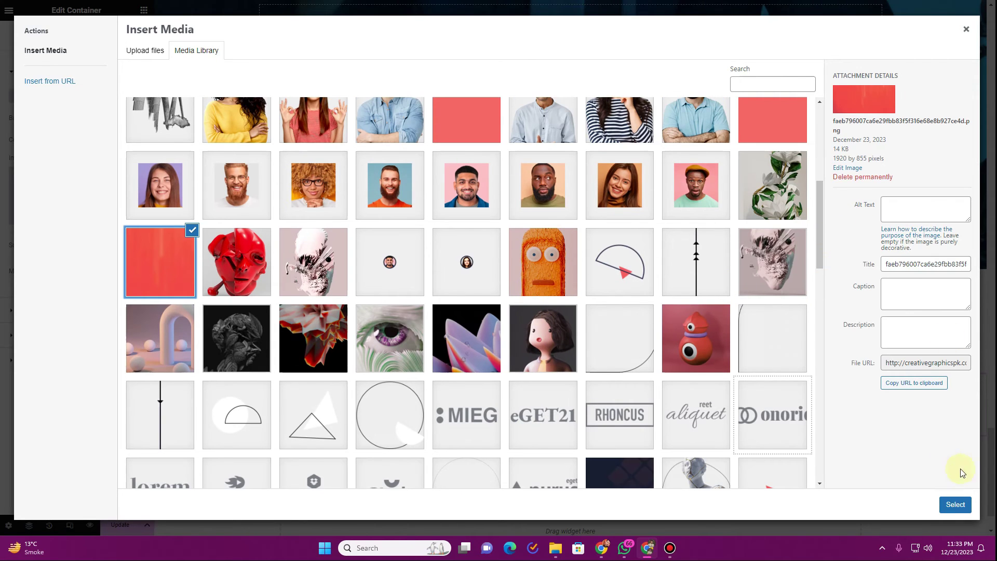
pyautogui.click(955, 505)
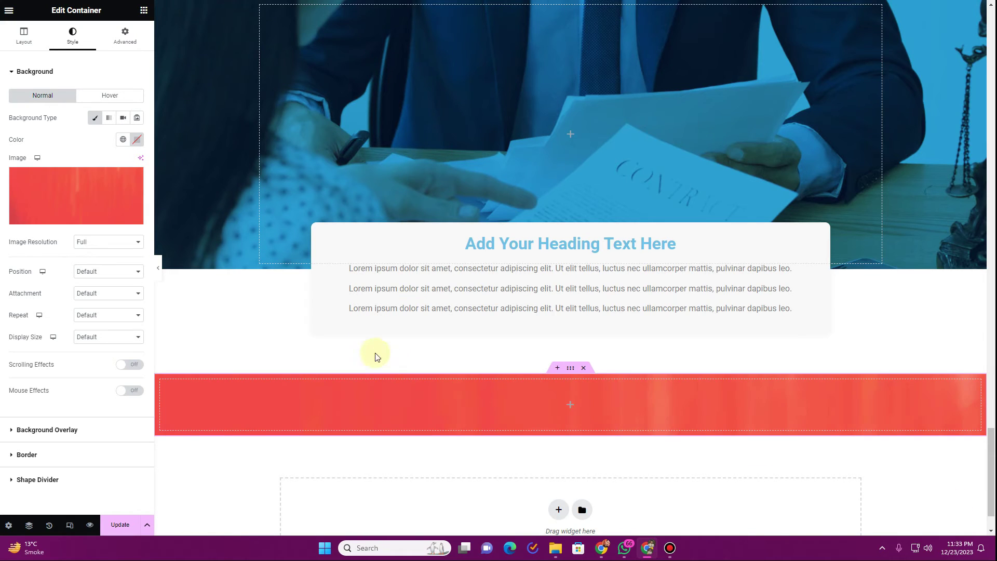
pyautogui.scroll(-1, 375, 353)
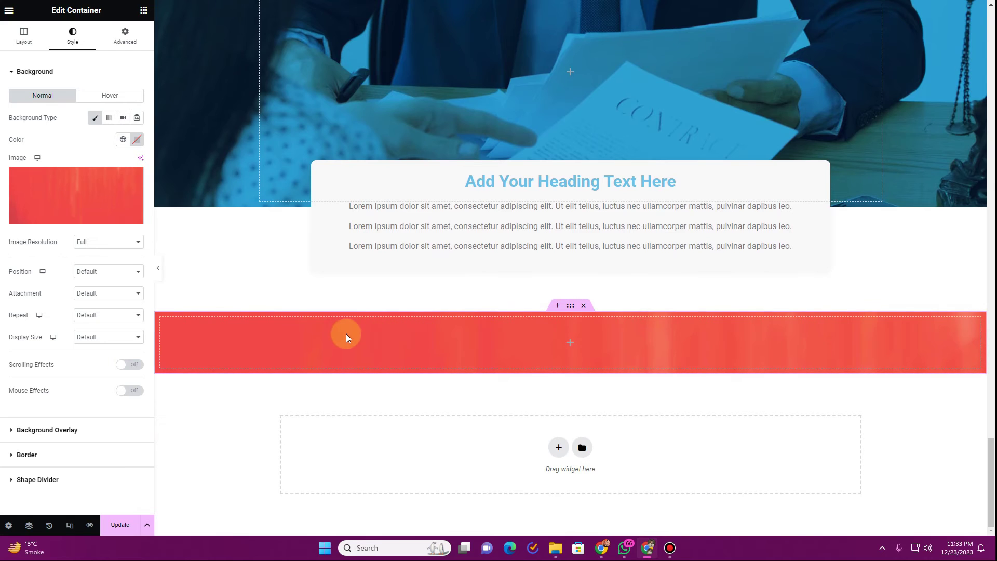
# - Set the red container's minimum height to 500 px
pyautogui.click(24, 36)
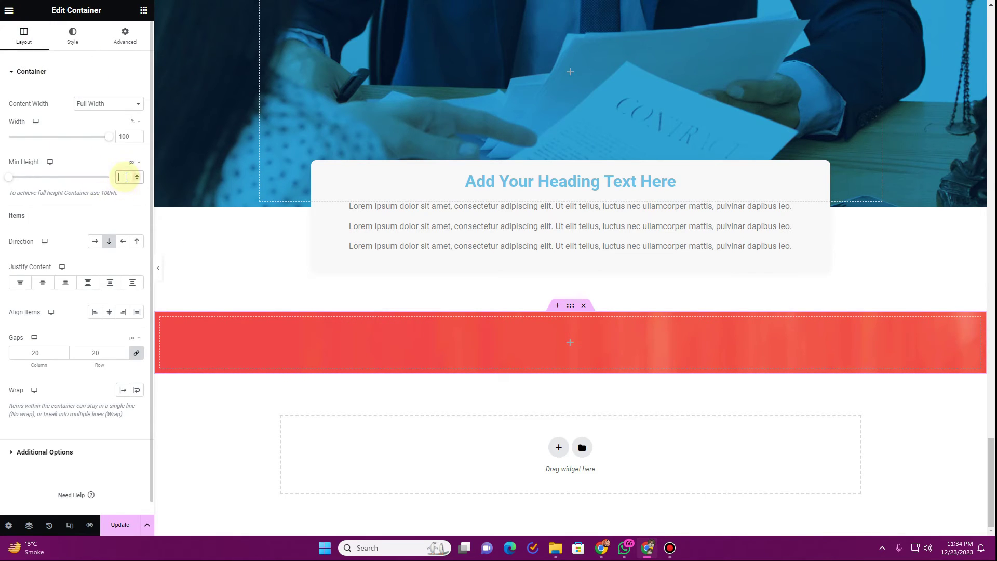
pyautogui.click(126, 177)
pyautogui.write('500')
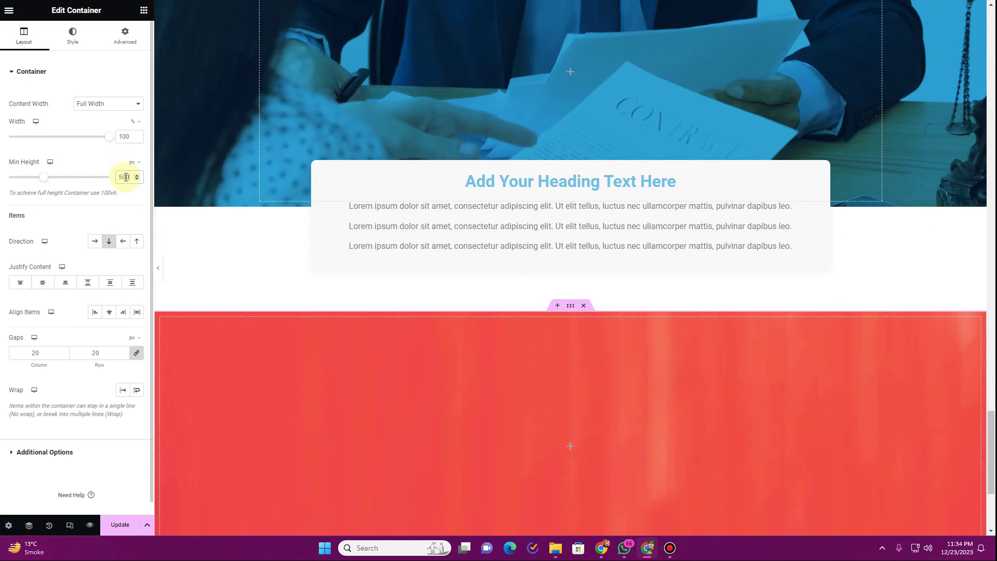
# - Add another single-column container directly below the red container
pyautogui.scroll(-4, 457, 308)
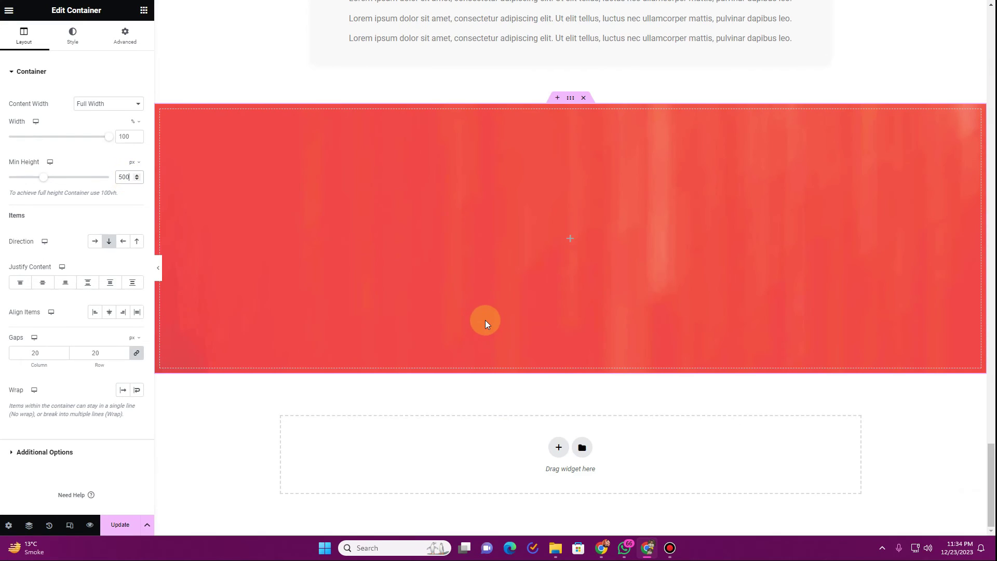
pyautogui.click(559, 448)
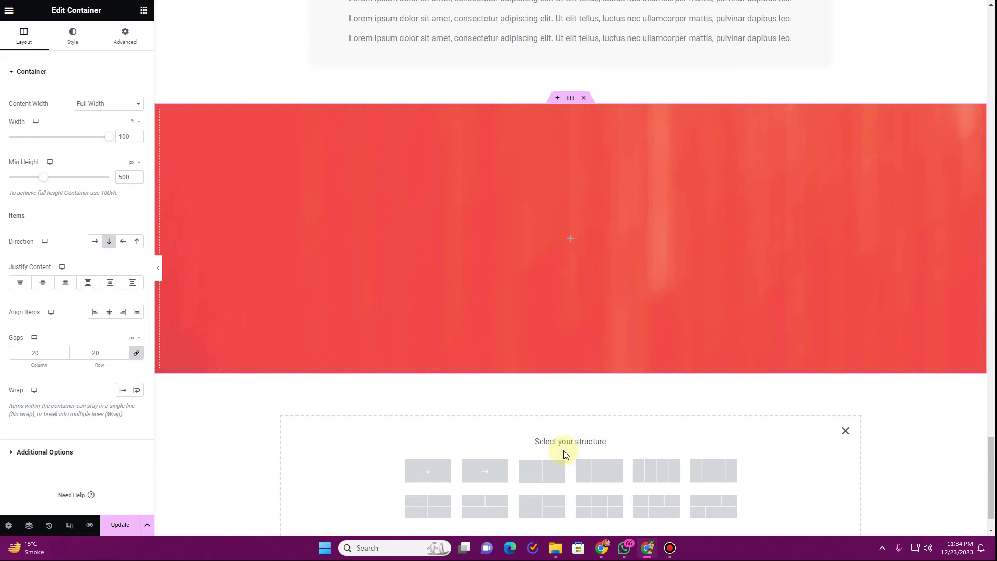
pyautogui.click(430, 470)
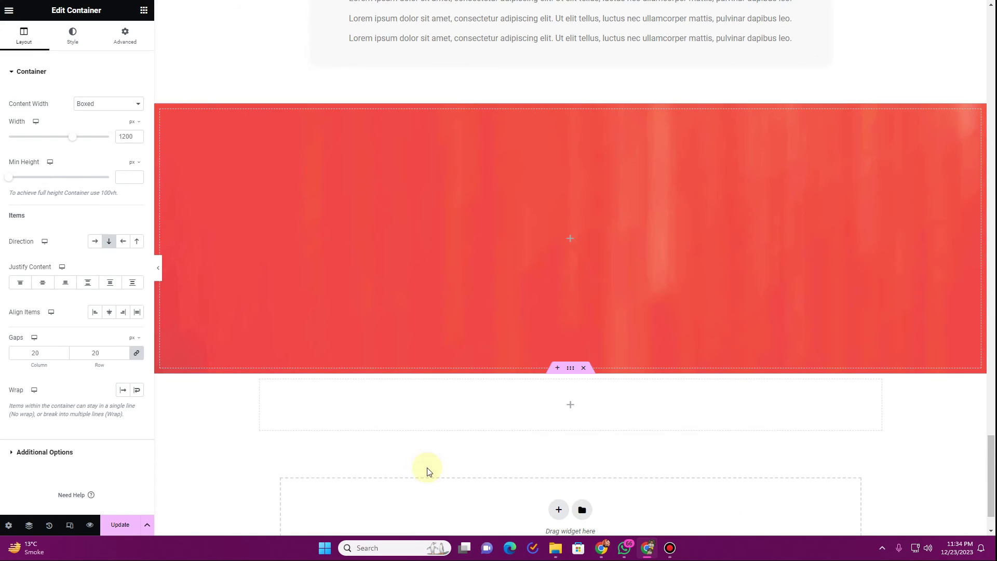
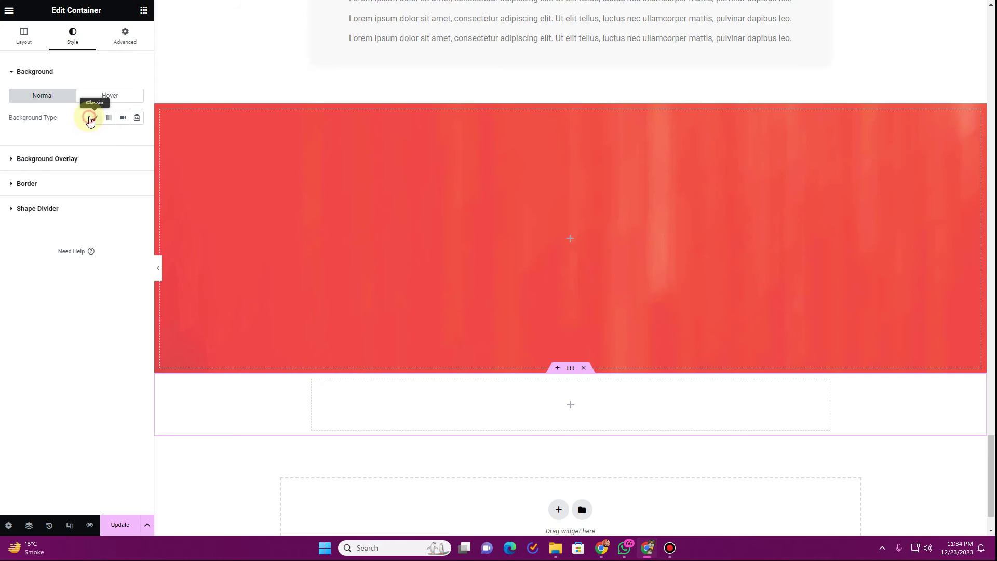
# - Set the background color of the container below the red one to the global Grey color
pyautogui.click(122, 139)
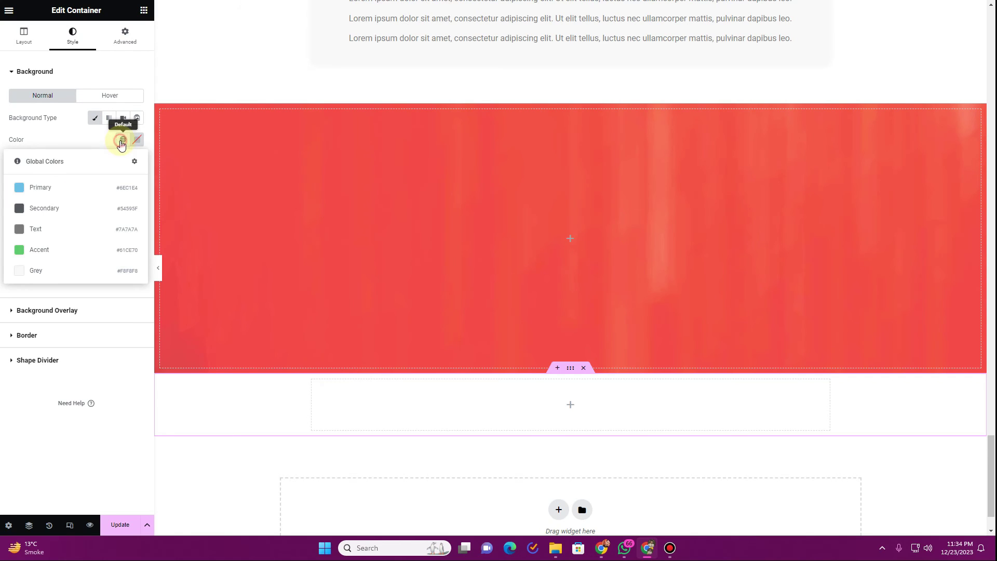
pyautogui.click(63, 272)
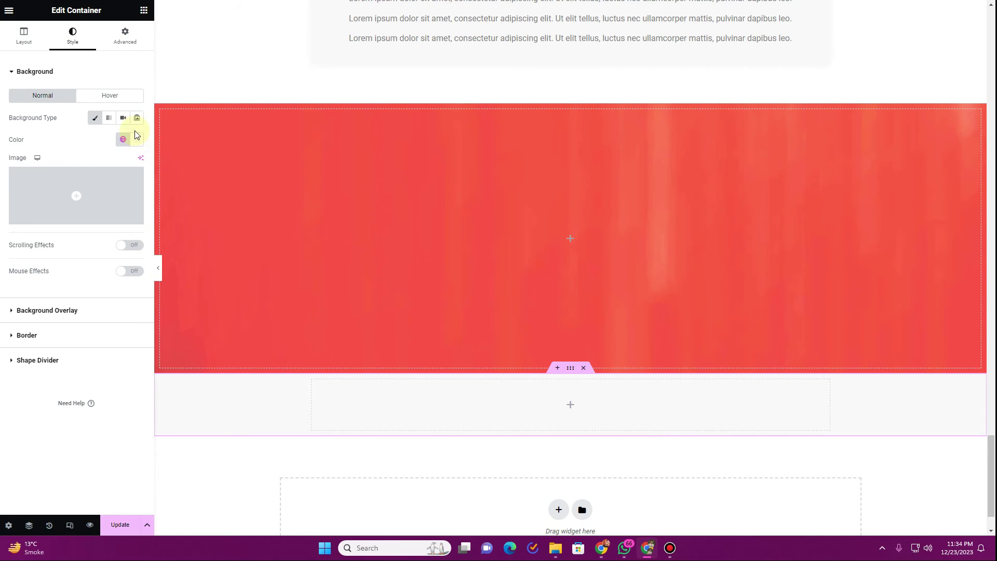
pyautogui.moveTo(129, 187)
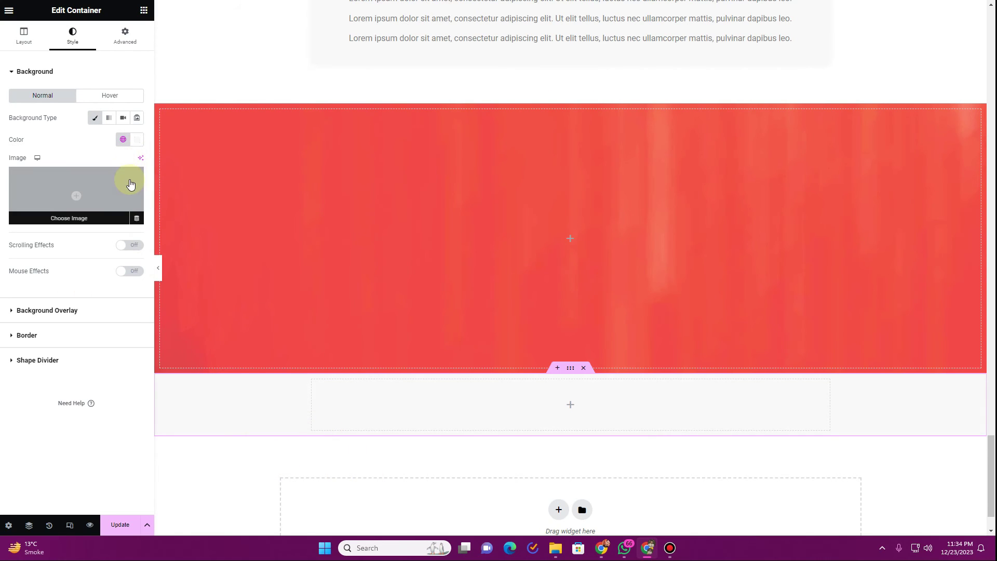
# - Clear the background color of the container below the red one and nest an inner container inside it
pyautogui.click(137, 140)
pyautogui.click(152, 163)
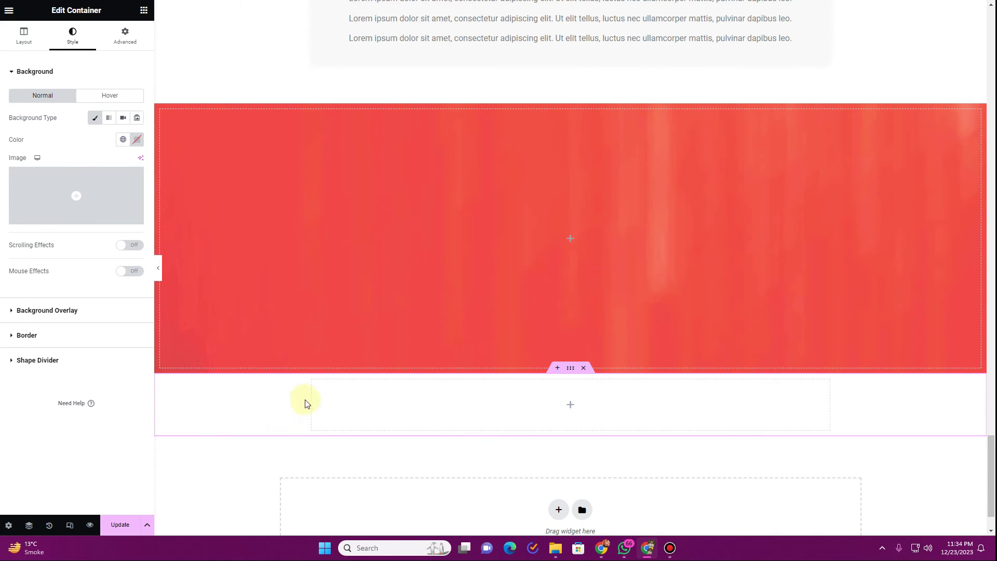
pyautogui.click(144, 11)
pyautogui.moveTo(40, 180); pyautogui.dragTo(454, 428)
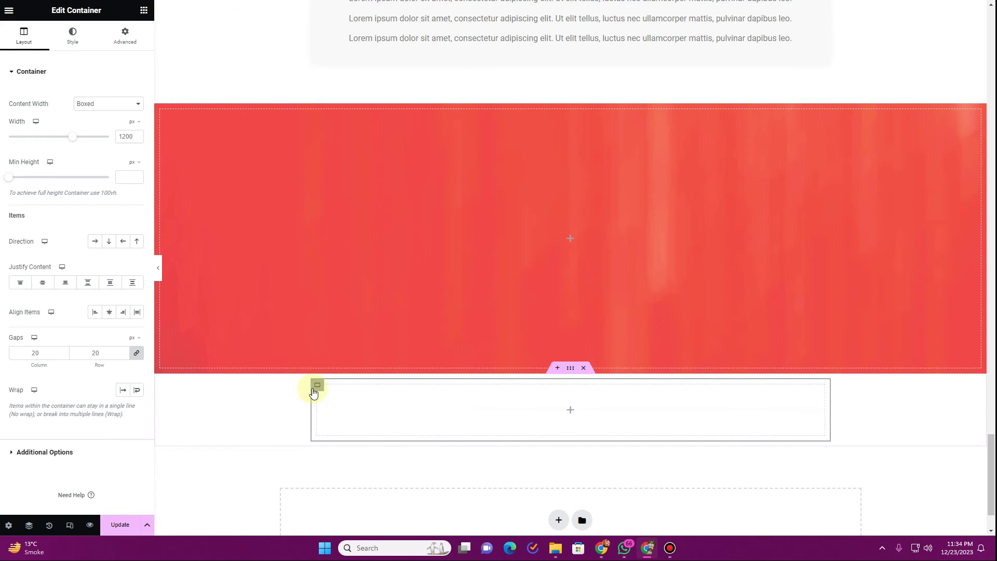
# - Give the nested inner container a classic background in the global Grey color
pyautogui.click(72, 35)
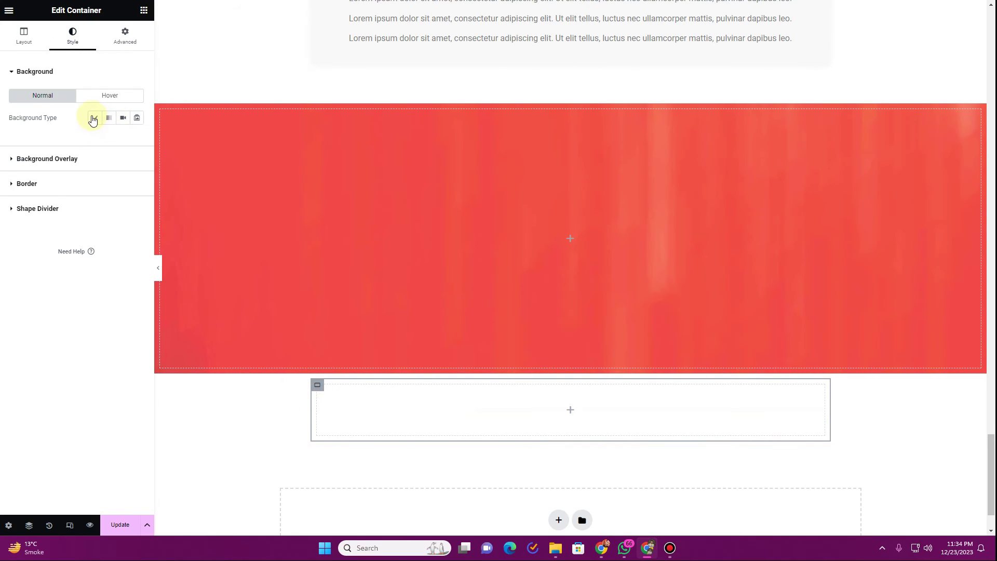
pyautogui.click(95, 118)
pyautogui.click(124, 140)
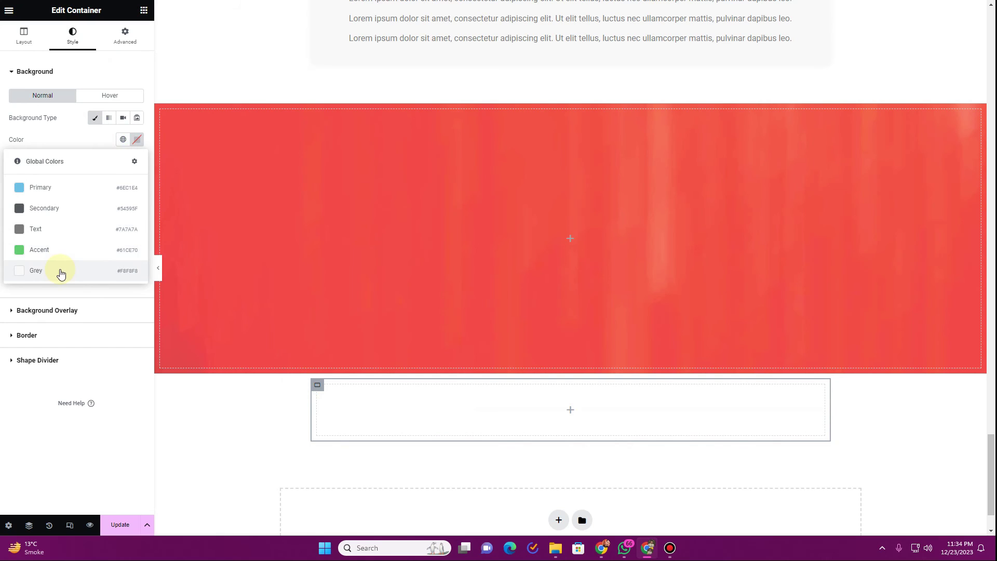
pyautogui.click(60, 272)
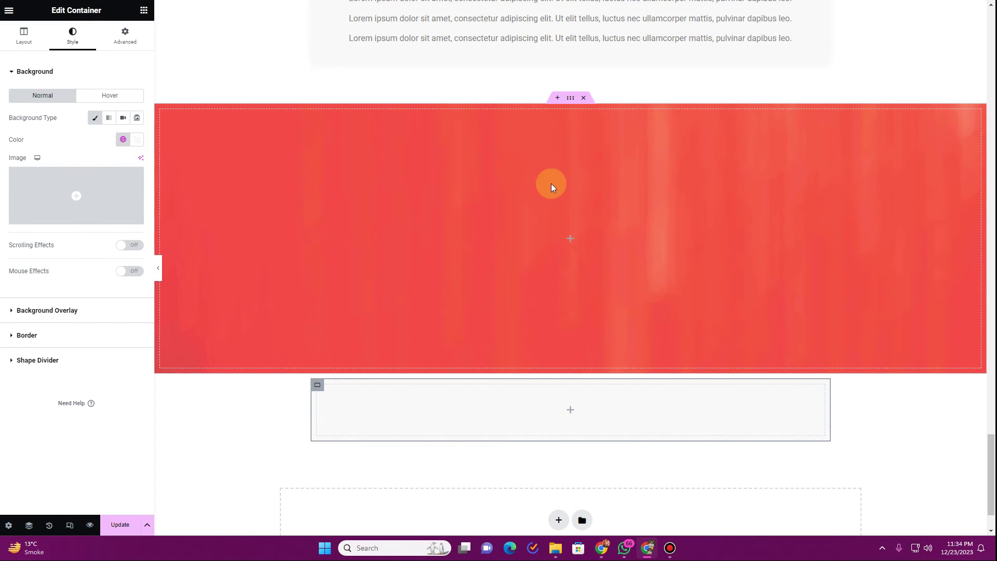
# - Copy the heading from the flower section's content box and paste it into the grey inner container
pyautogui.scroll(3, 471, 147)
pyautogui.rightClick(480, 136)
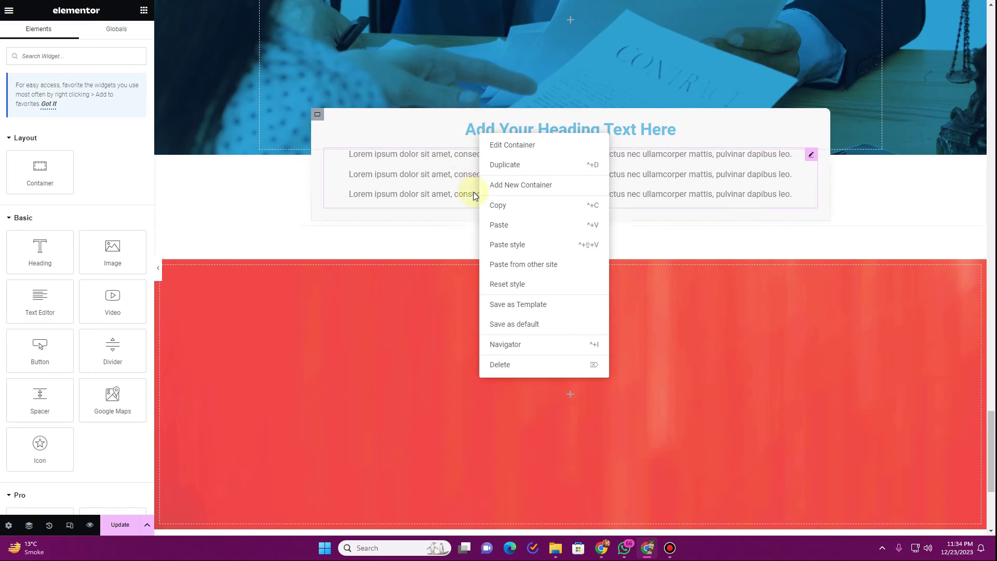
pyautogui.scroll(8, 623, 99)
pyautogui.rightClick(620, 70)
pyautogui.click(643, 124)
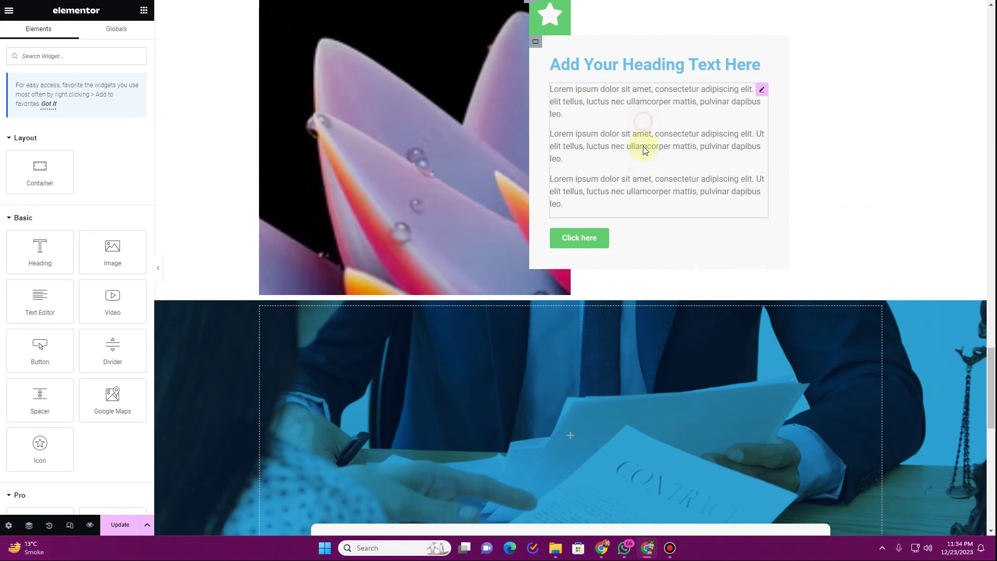
pyautogui.scroll(-9, 639, 156)
pyautogui.scroll(-3, 531, 325)
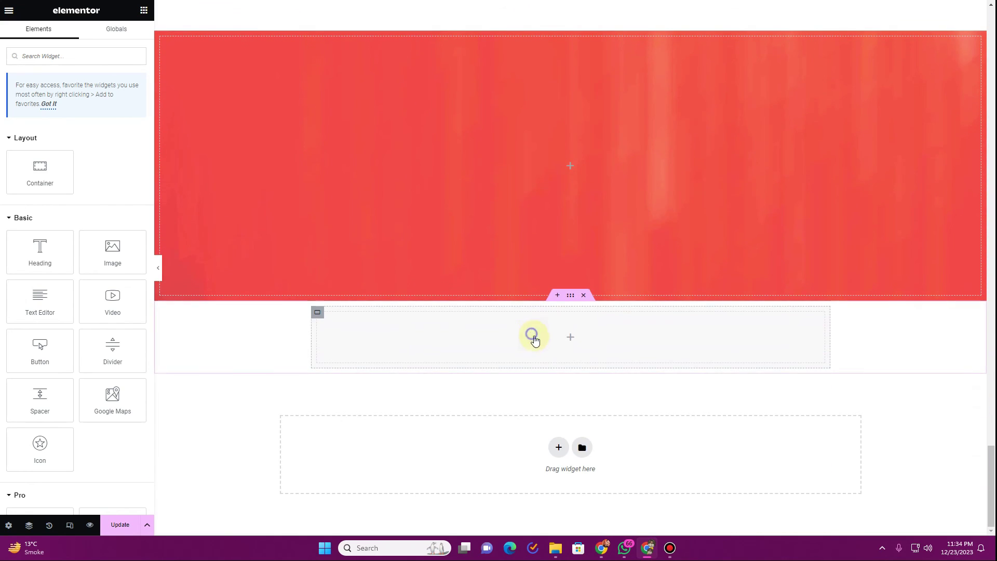
pyautogui.rightClick(532, 336)
pyautogui.click(551, 383)
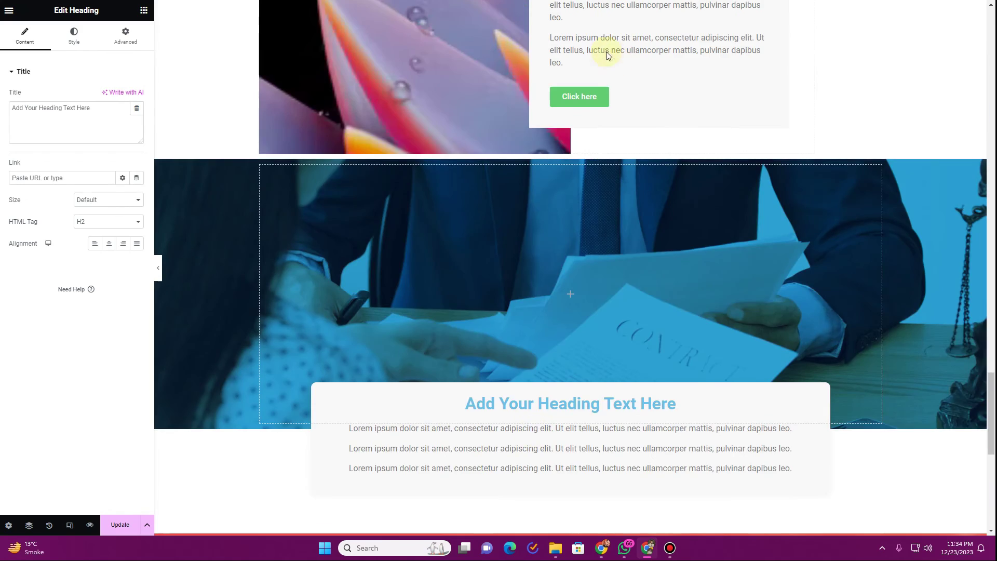
# - Copy the paragraph text from the flower section's content box and paste it below the heading in the grey container
pyautogui.rightClick(609, 30)
pyautogui.click(640, 80)
pyautogui.scroll(-9, 618, 202)
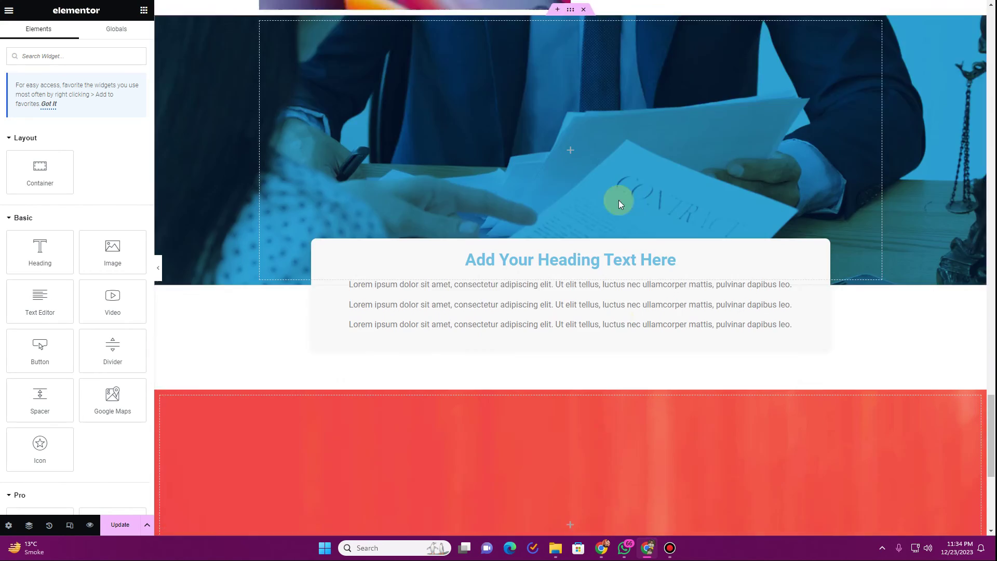
pyautogui.rightClick(487, 362)
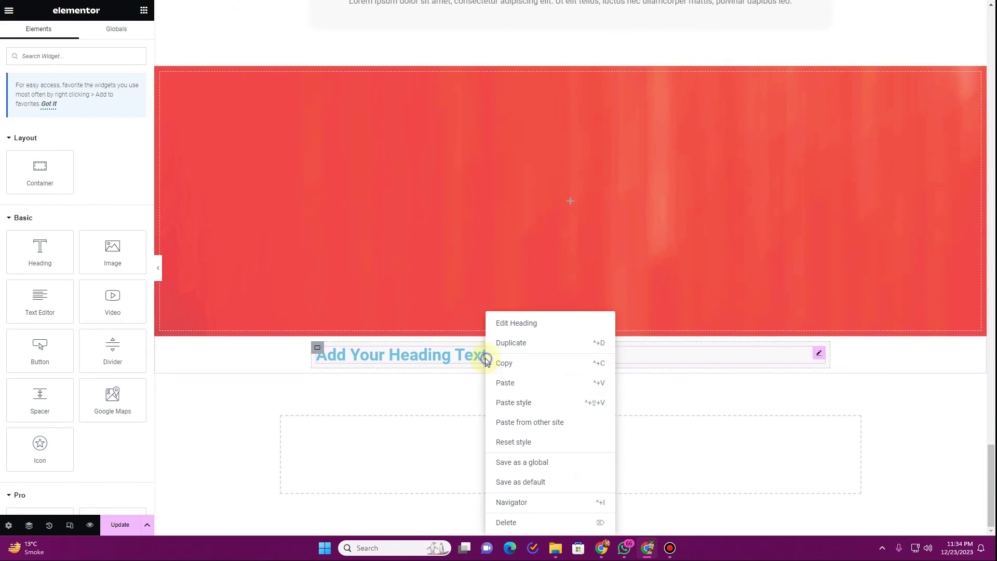
pyautogui.click(518, 390)
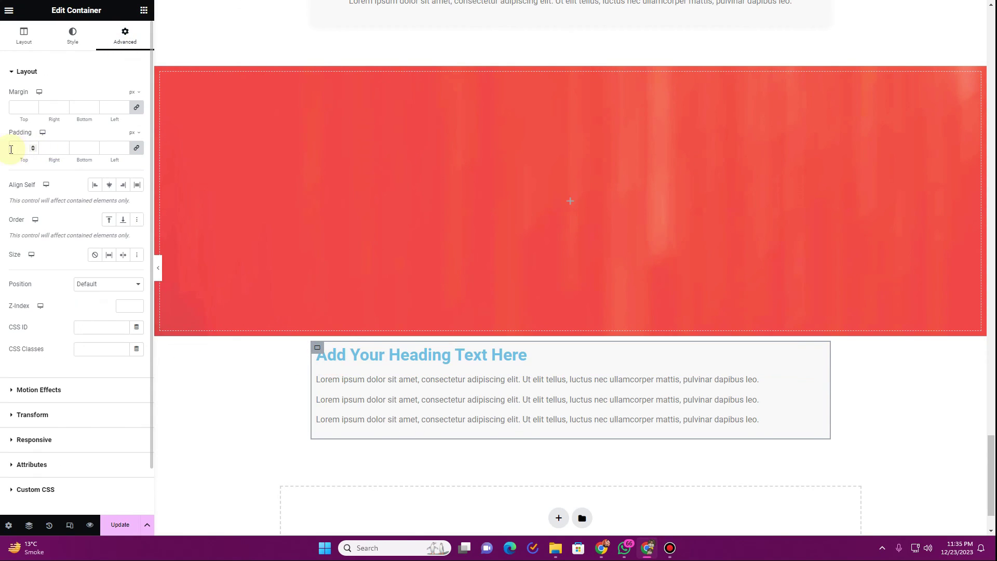
# - Set the grey inner container's padding to 40 px on all sides and its unlinked top margin to -100 px
pyautogui.write('40')
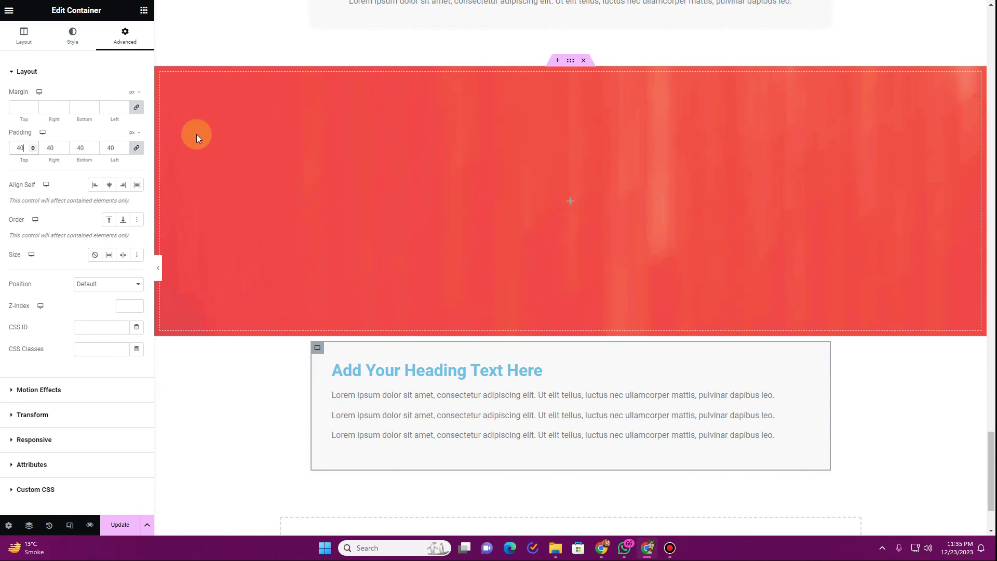
pyautogui.click(143, 11)
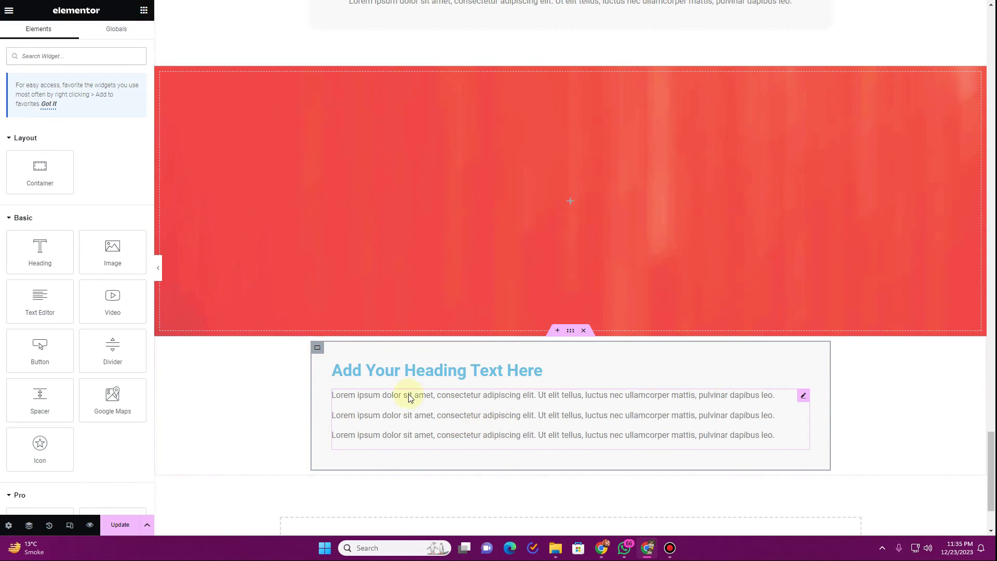
pyautogui.click(319, 351)
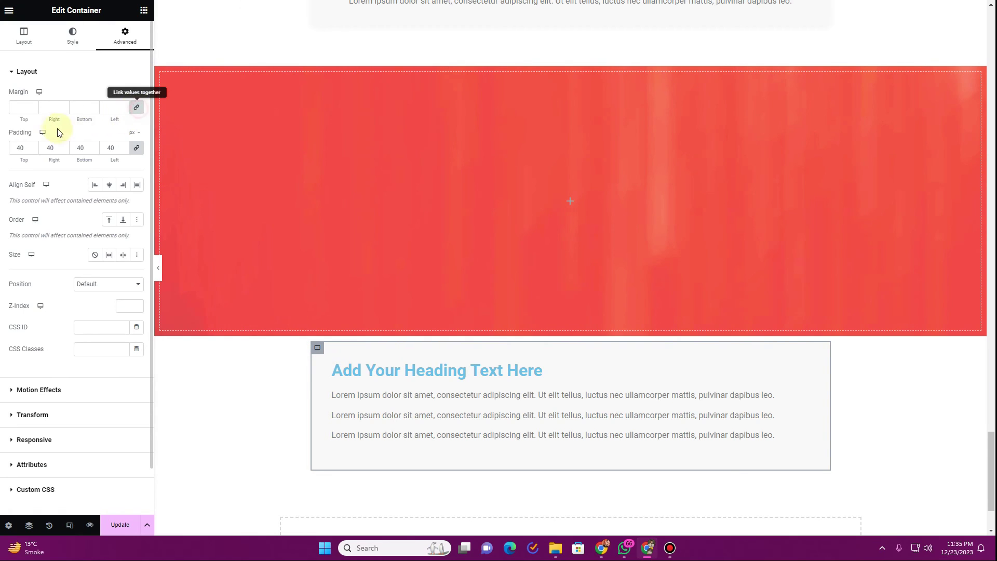
pyautogui.click(34, 110)
pyautogui.click(34, 109)
pyautogui.click(34, 110)
pyautogui.click(34, 110)
pyautogui.click(34, 110)
pyautogui.click(34, 110)
pyautogui.click(35, 109)
pyautogui.click(34, 109)
pyautogui.click(34, 110)
pyautogui.click(34, 110)
pyautogui.click(34, 110)
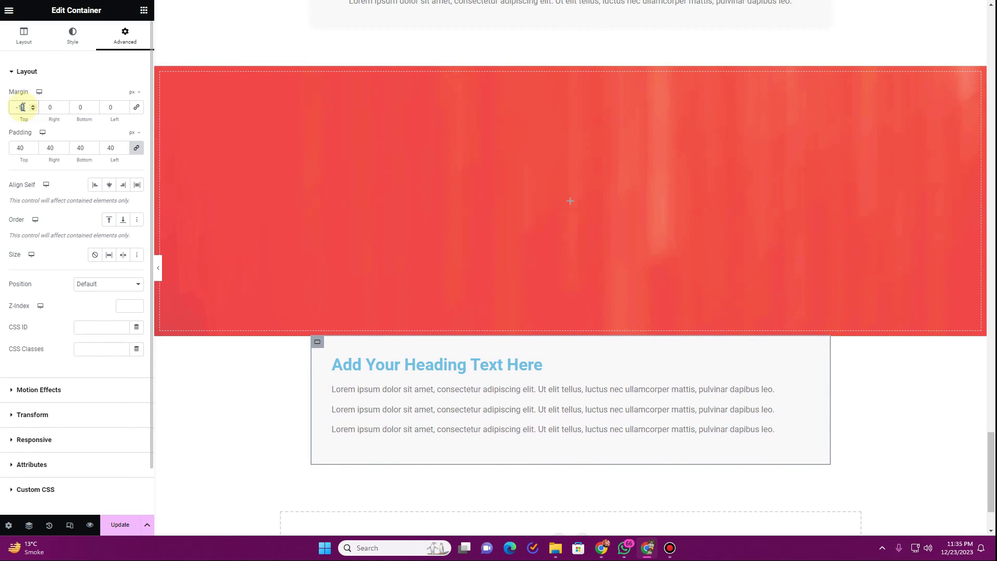
pyautogui.write('00')
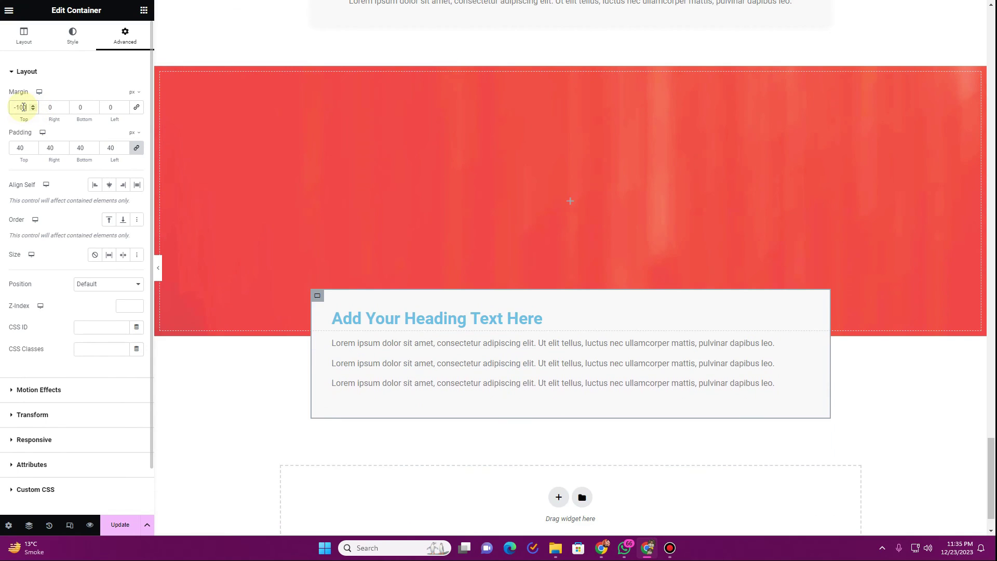
# - Preview the page at full width to check the overlapping sections, and return to the editing view
pyautogui.click(157, 267)
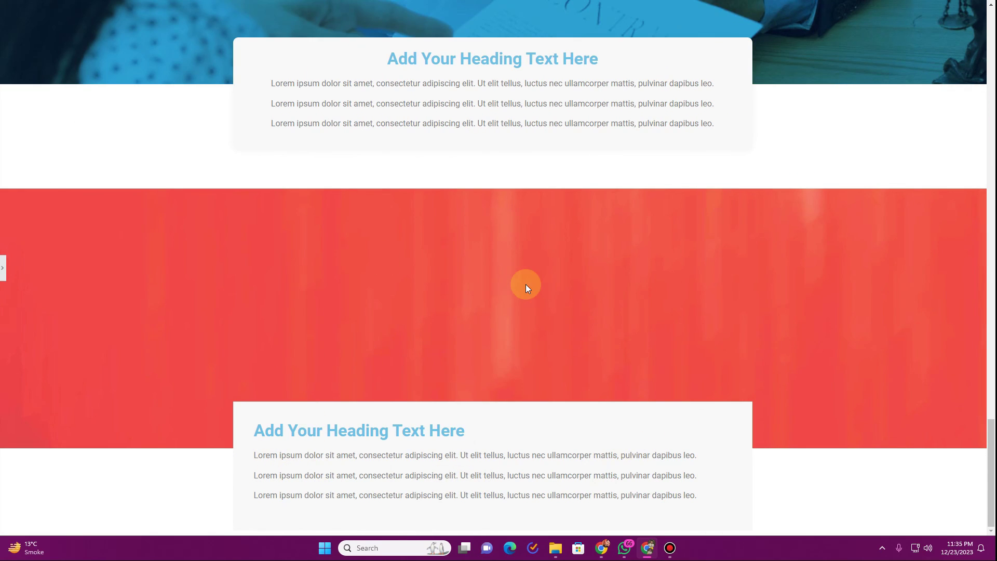
pyautogui.scroll(10, 537, 367)
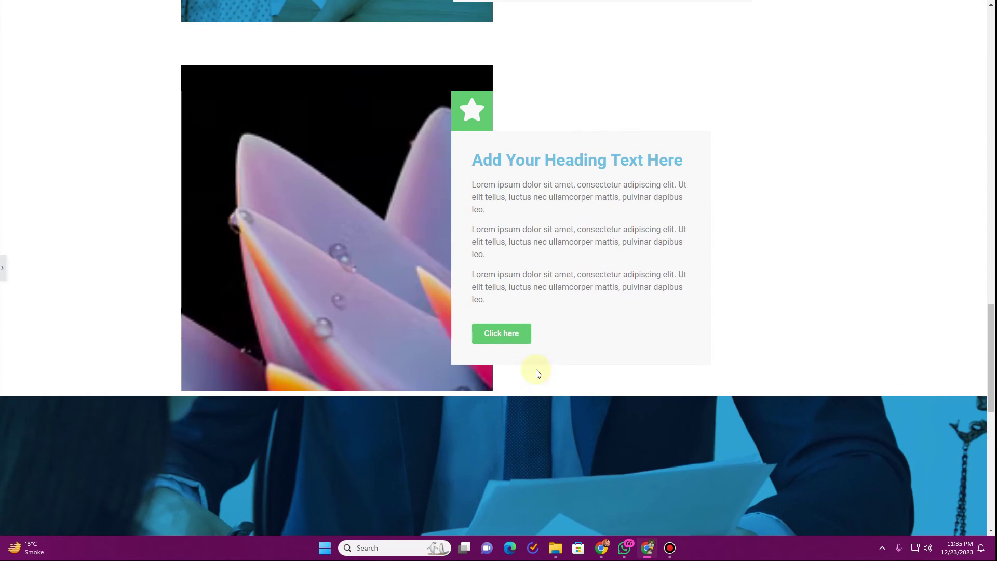
pyautogui.scroll(-10, 529, 217)
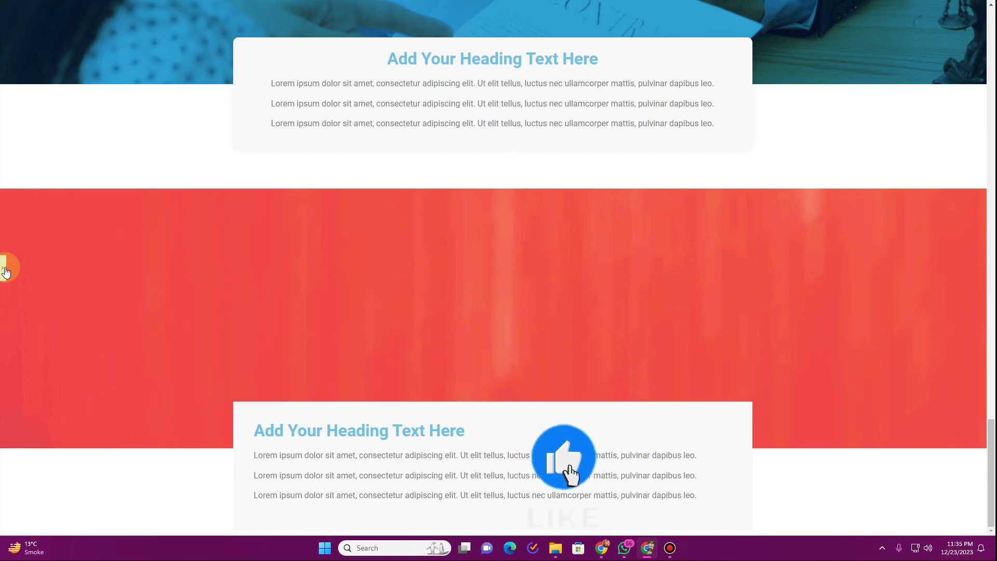
pyautogui.click(391, 406)
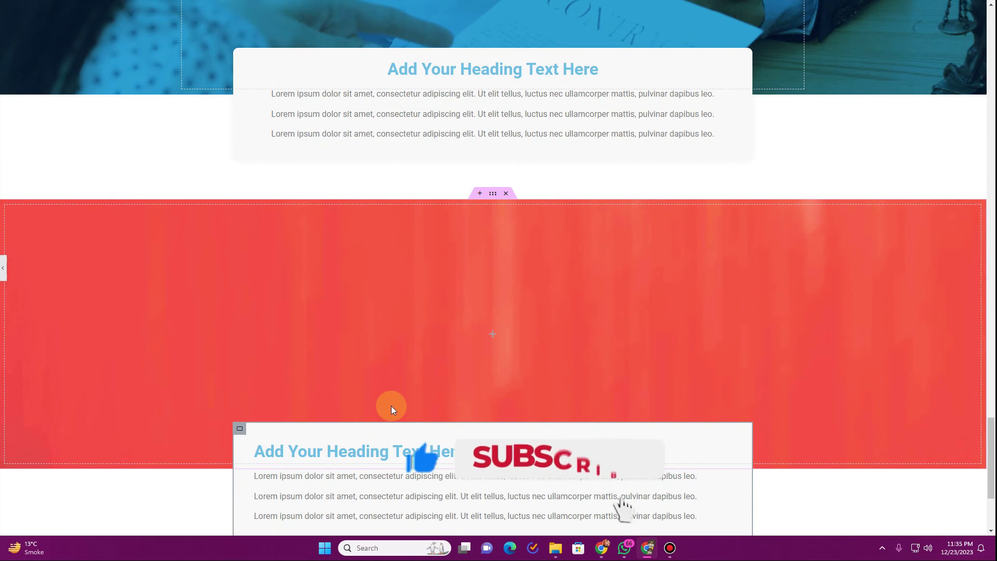
pyautogui.scroll(-3, 393, 406)
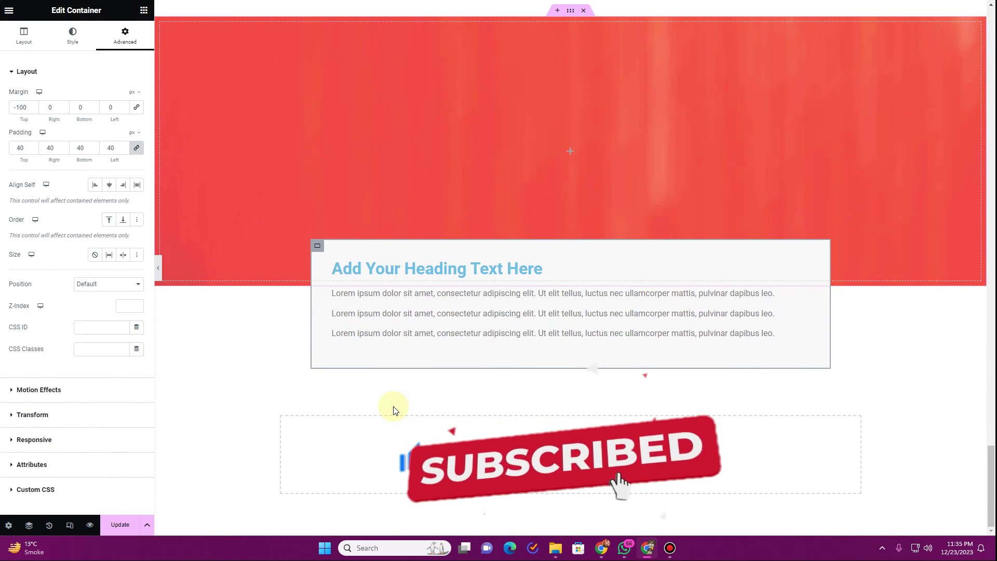